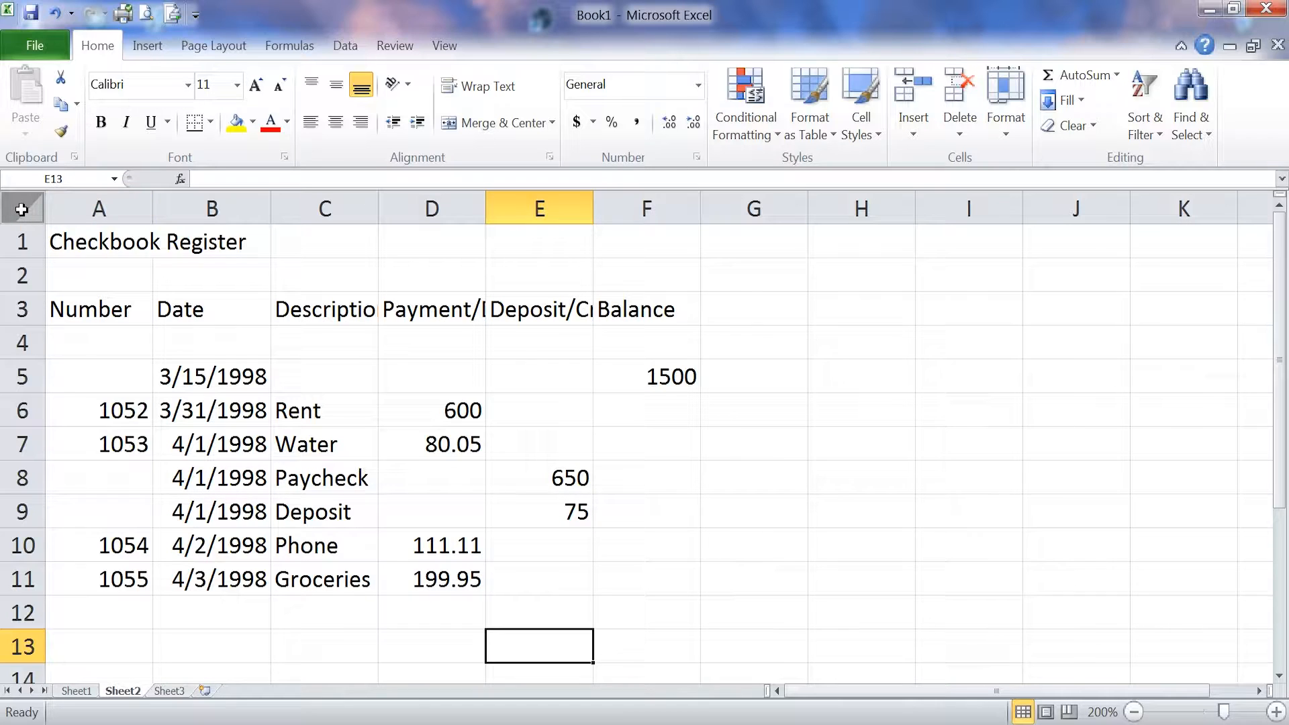
- Select all cells in the checkbook register worksheet with the Select All corner
{"action": "left_click", "coordinate": [21, 209]}
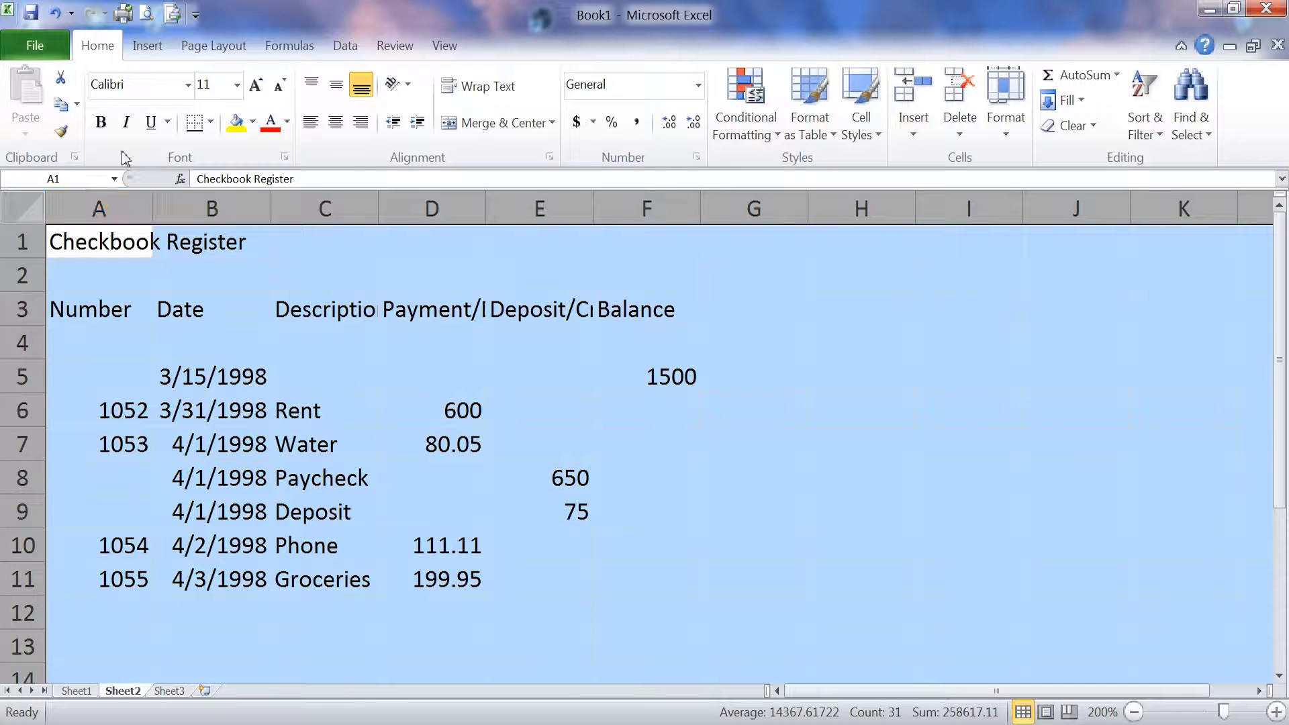
- Set the entire worksheet's font to Times New Roman, size 12
{"action": "left_click", "coordinate": [188, 85]}
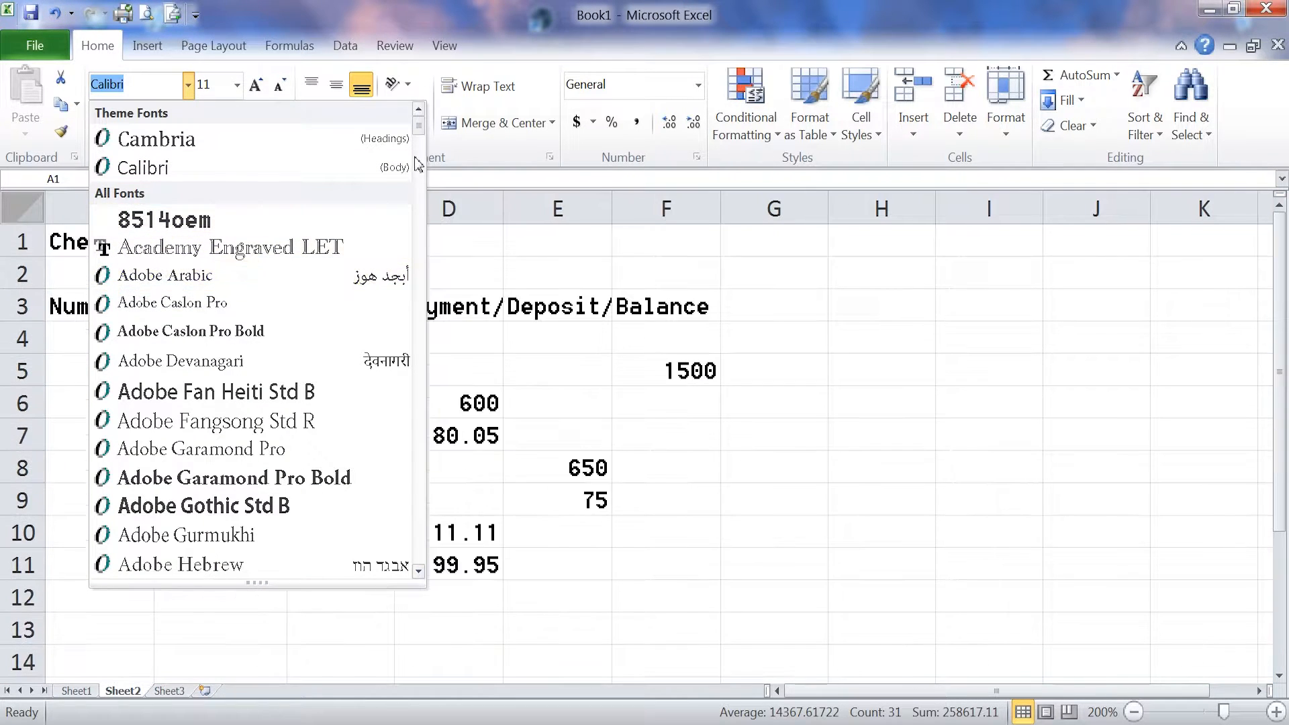
{"action": "left_click_drag", "start_coordinate": [418, 127], "coordinate": [415, 550]}
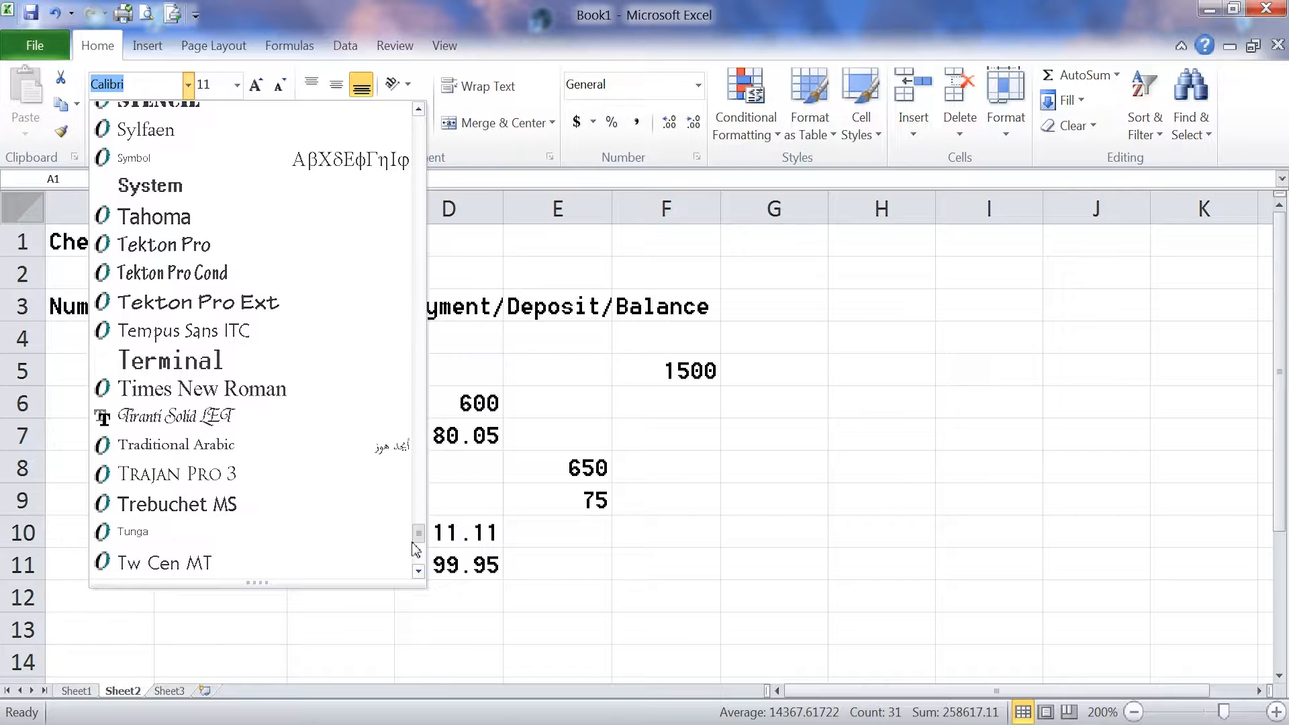
{"action": "left_click", "coordinate": [248, 390]}
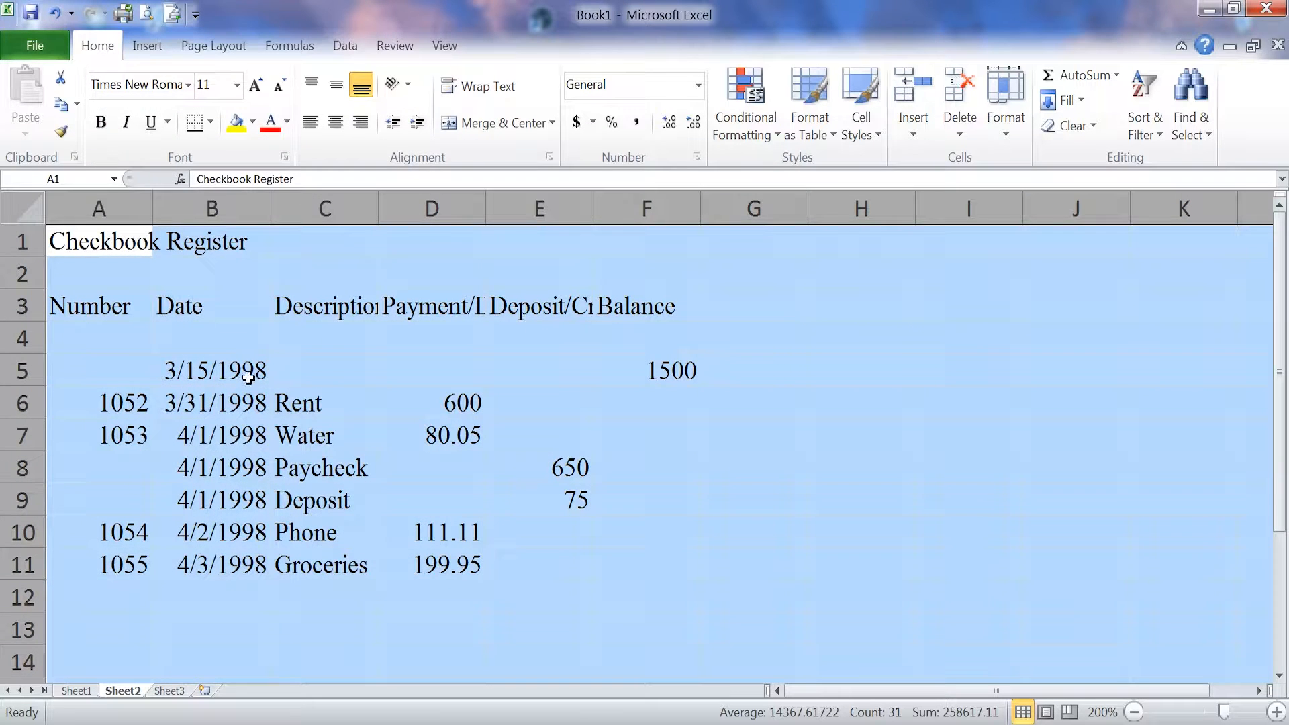
{"action": "left_click", "coordinate": [237, 85]}
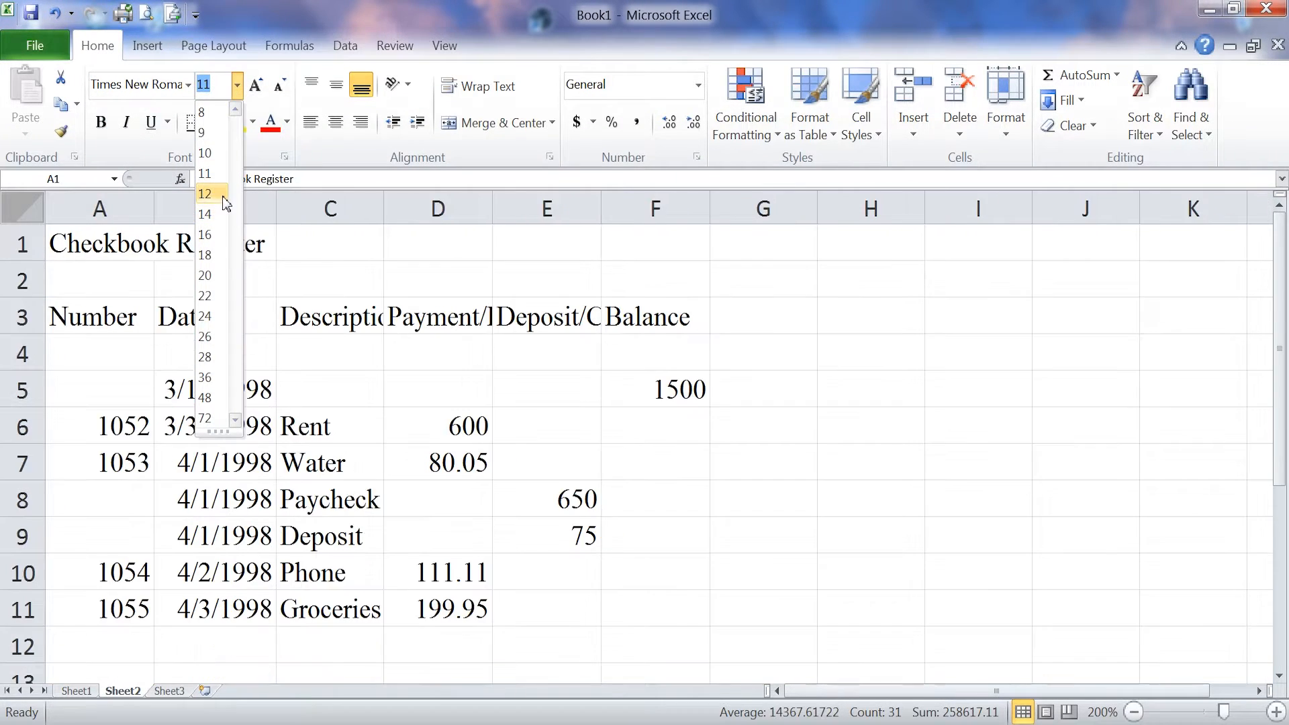
{"action": "left_click", "coordinate": [208, 194]}
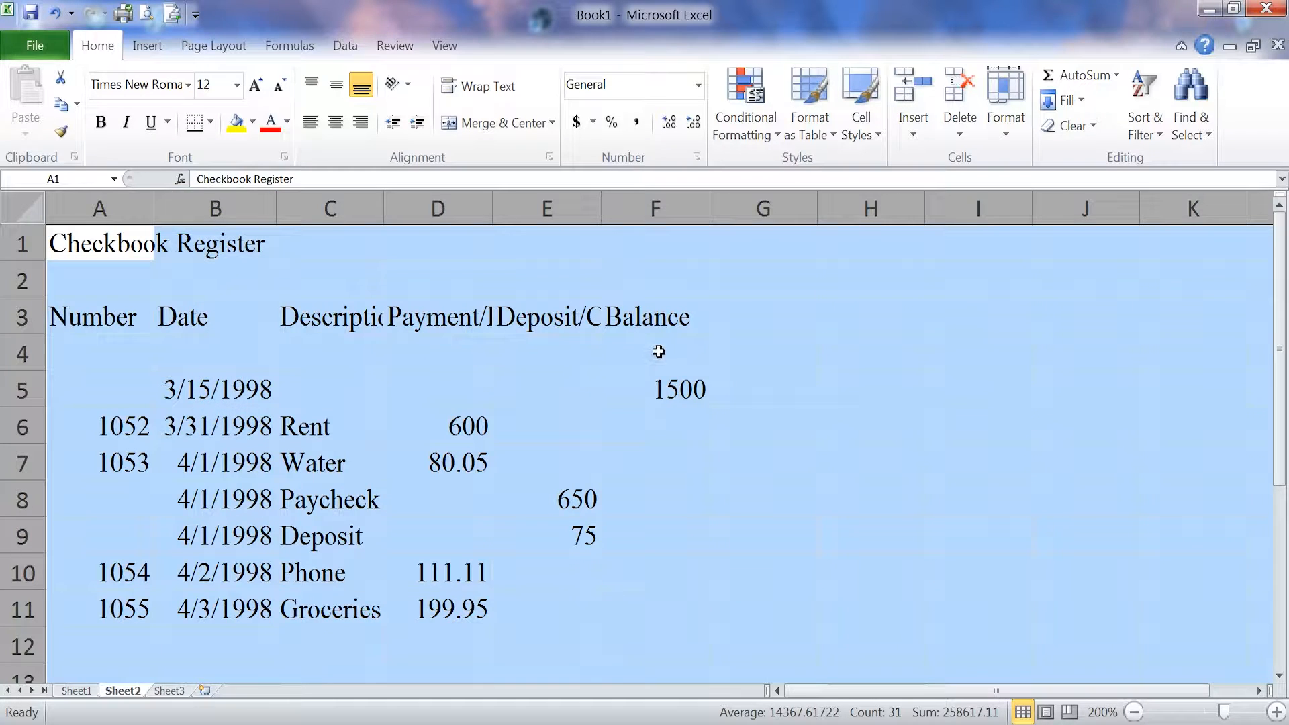
{"action": "left_click", "coordinate": [655, 376]}
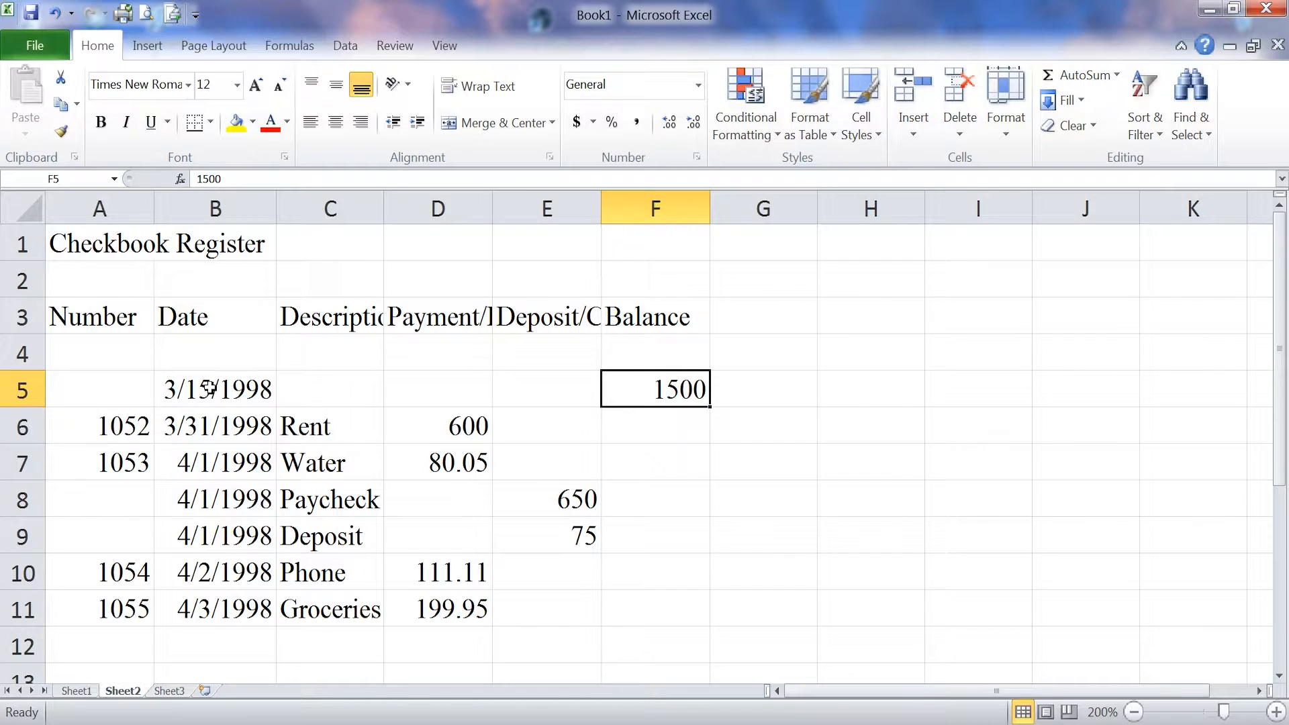
- Format the dates in B5:B11 with the 03/14/01 date type (mm/dd/yy)
{"action": "left_click_drag", "start_coordinate": [209, 388], "coordinate": [219, 607]}
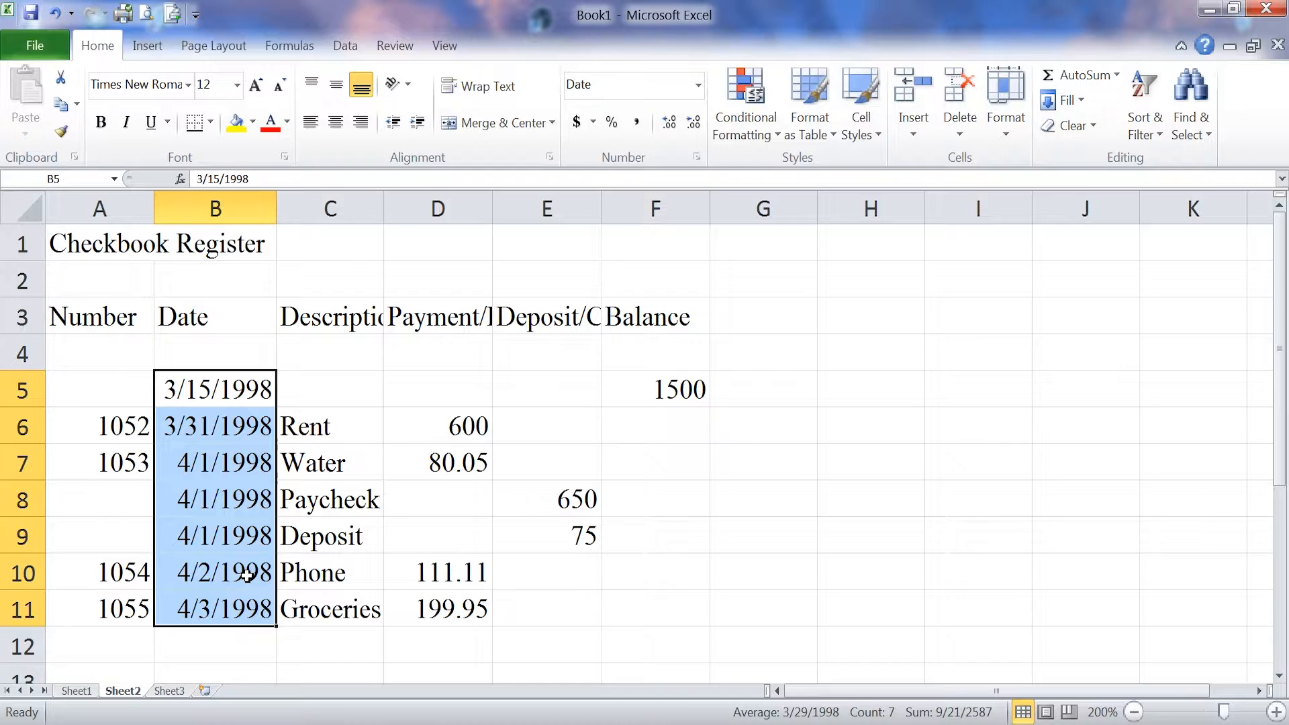
{"action": "left_click", "coordinate": [698, 158]}
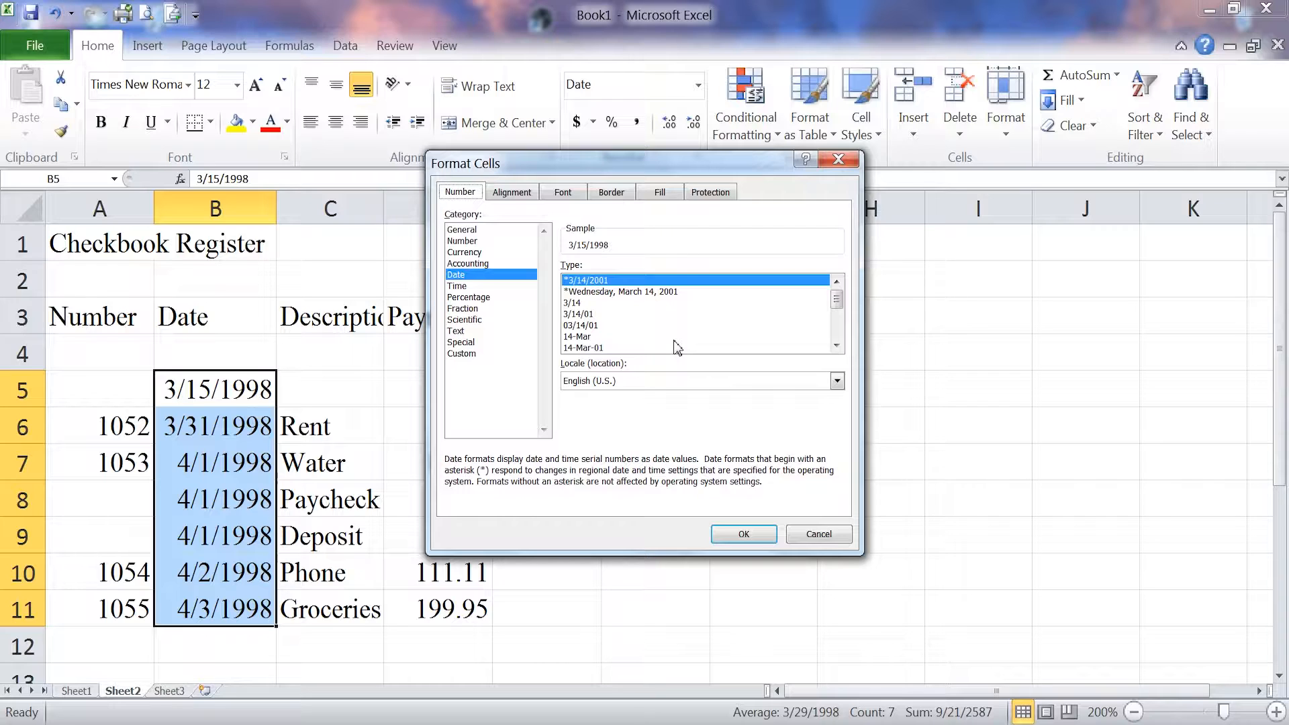
{"action": "left_click", "coordinate": [575, 325]}
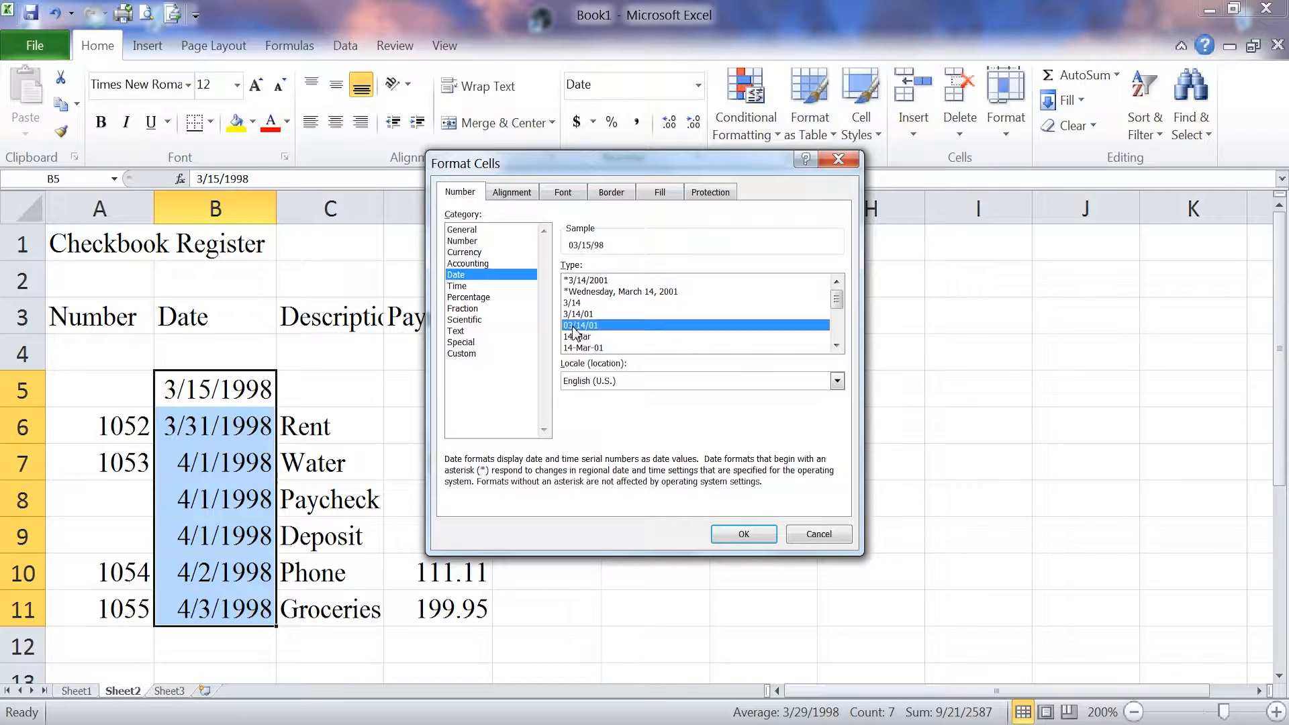
{"action": "left_click", "coordinate": [744, 535]}
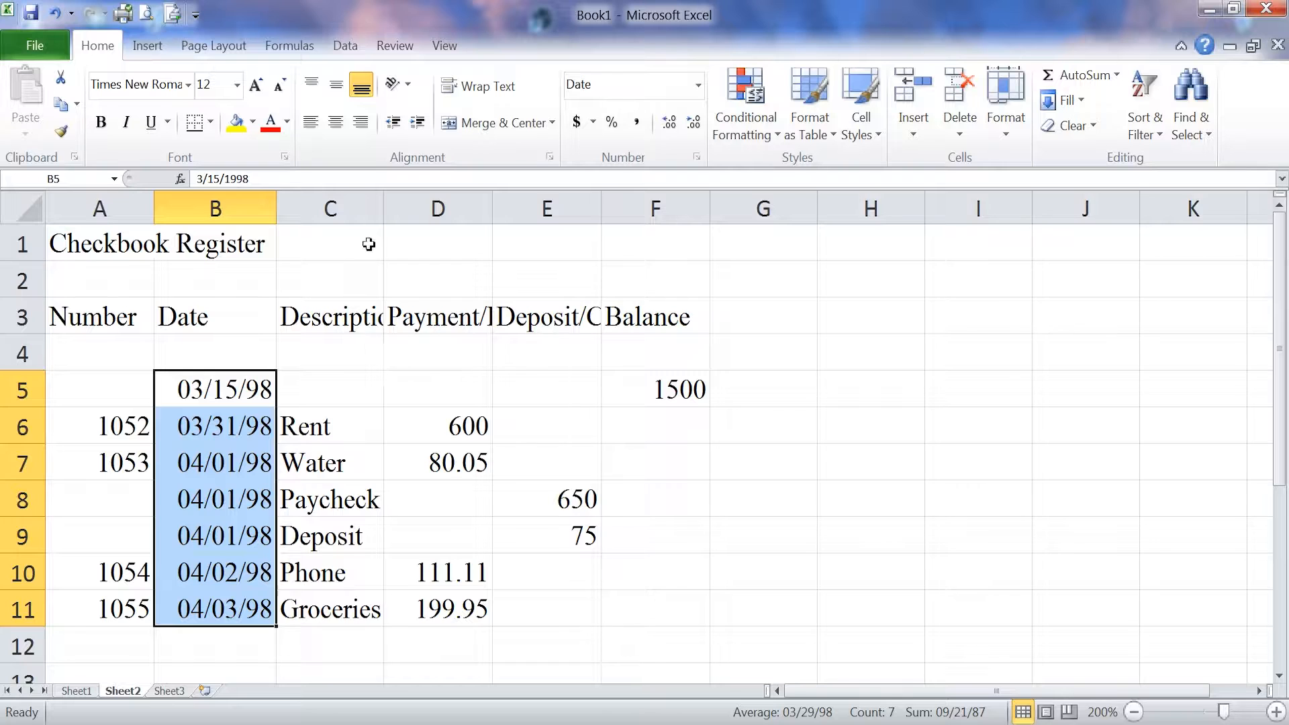
- Center the dates in B5:B11 and the column headings in row 3
{"action": "left_click", "coordinate": [336, 127]}
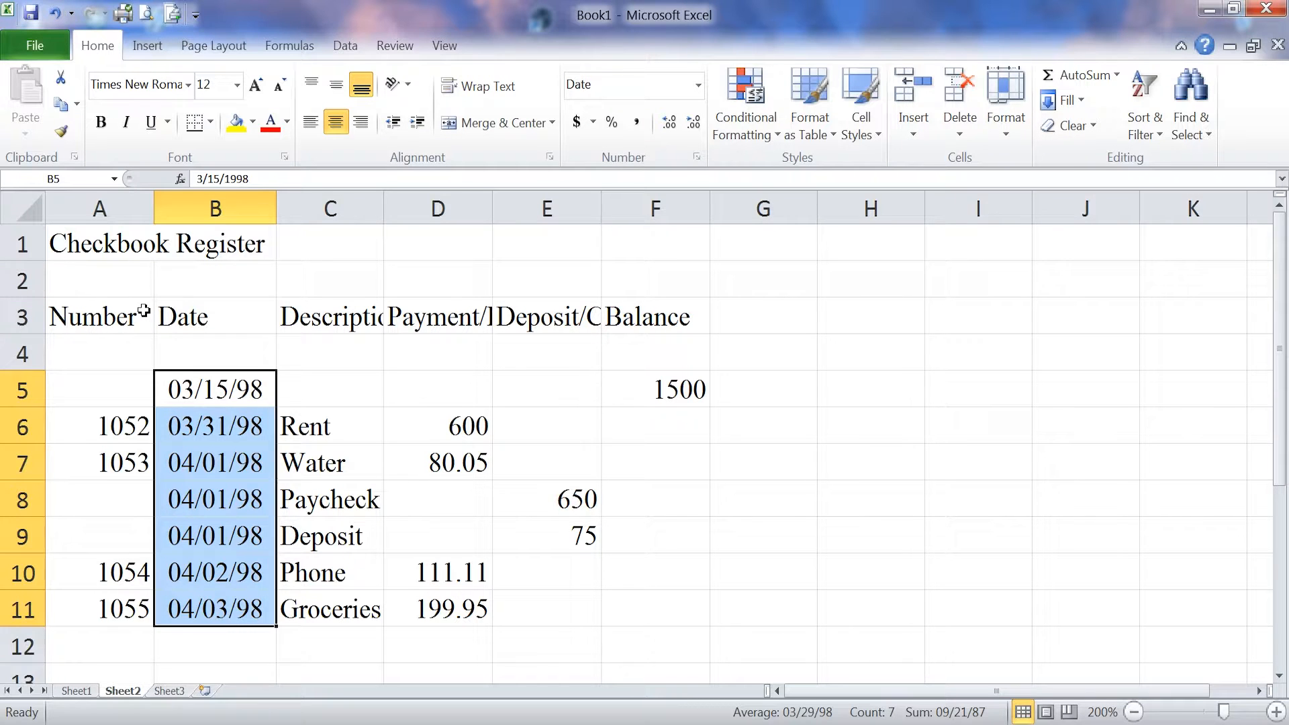
{"action": "left_click", "coordinate": [22, 318]}
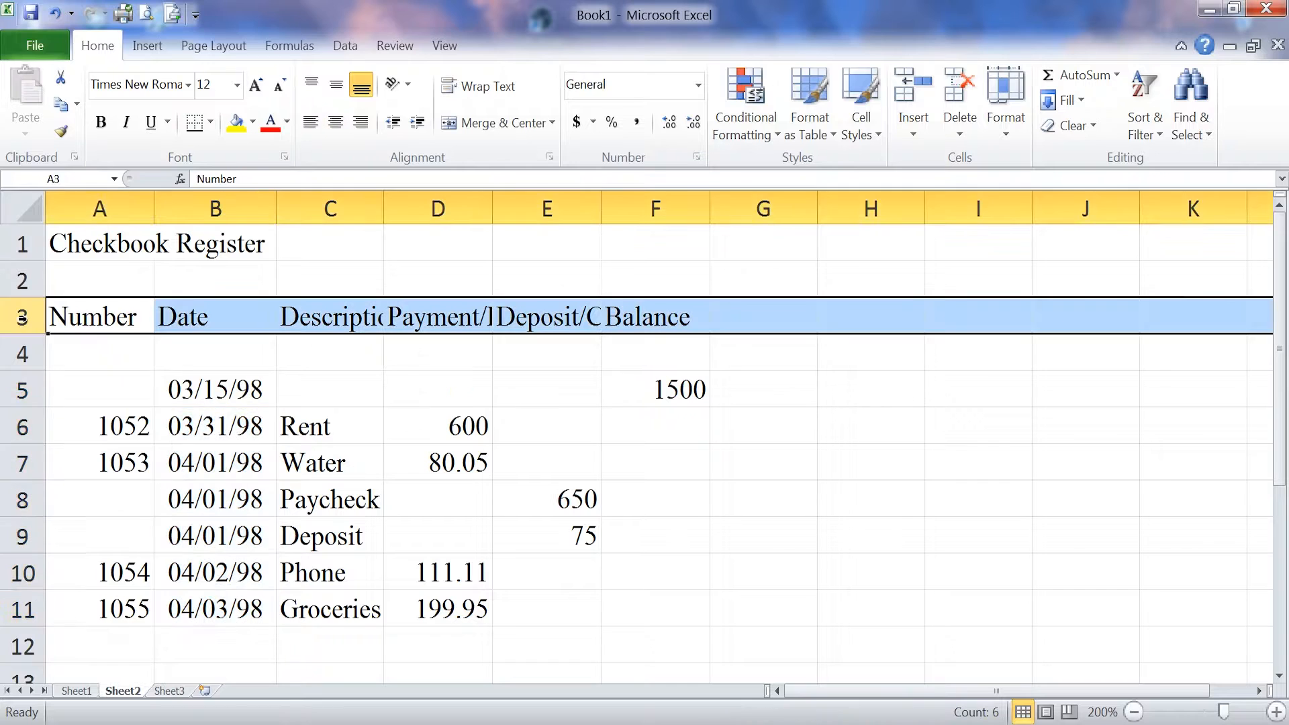
{"action": "left_click", "coordinate": [336, 125]}
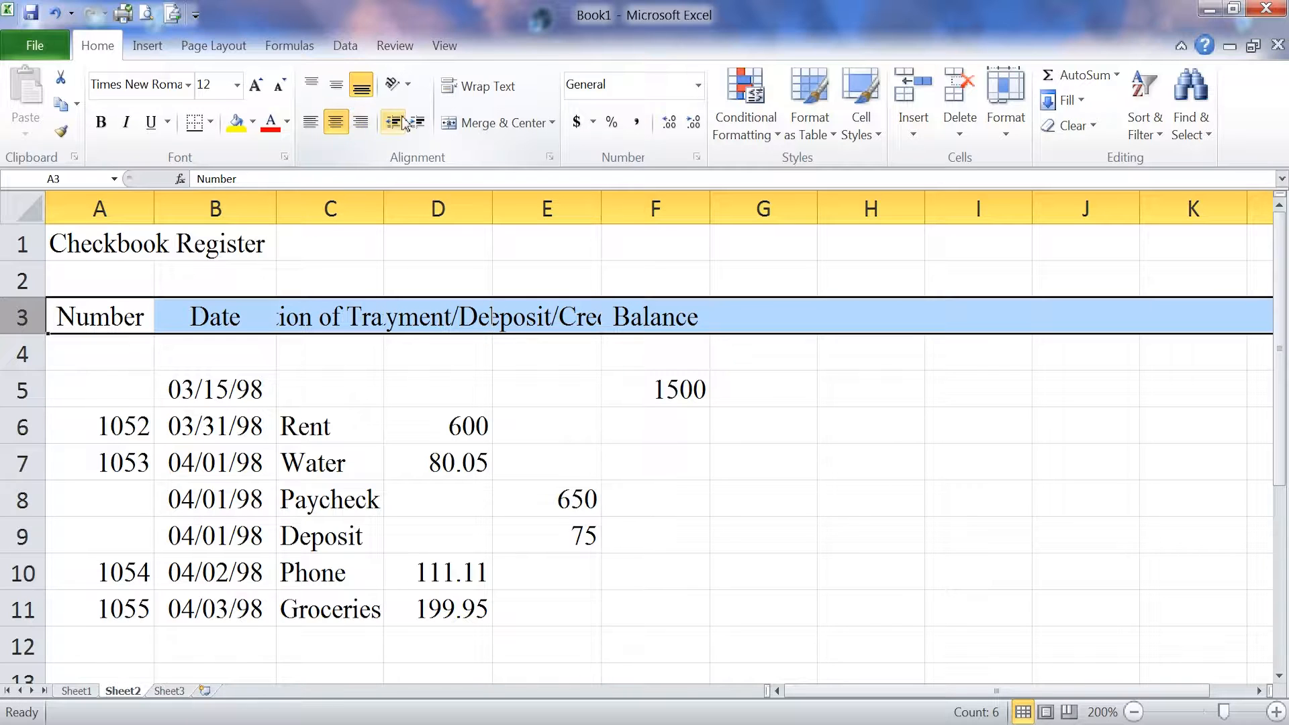
- Wrap the row 3 headings, widen column C, and reduce row 3's height to fit
{"action": "left_click", "coordinate": [485, 95]}
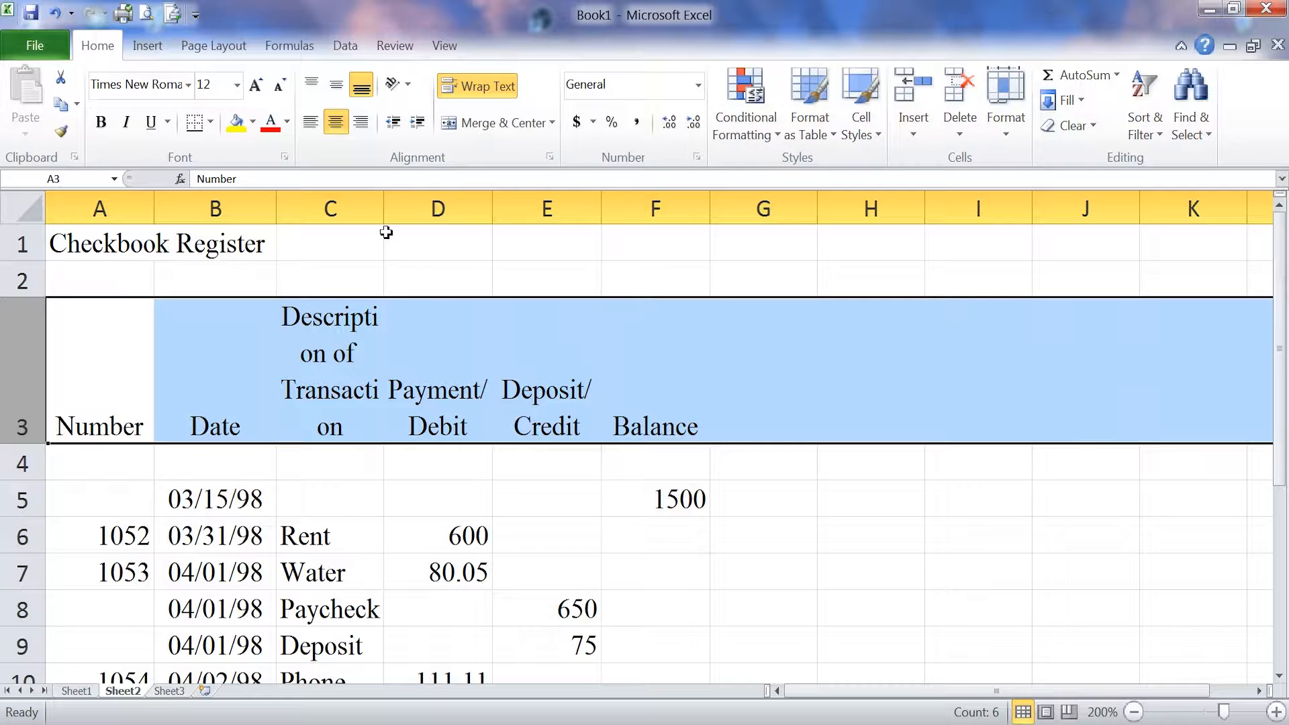
{"action": "left_click_drag", "start_coordinate": [383, 212], "coordinate": [408, 209]}
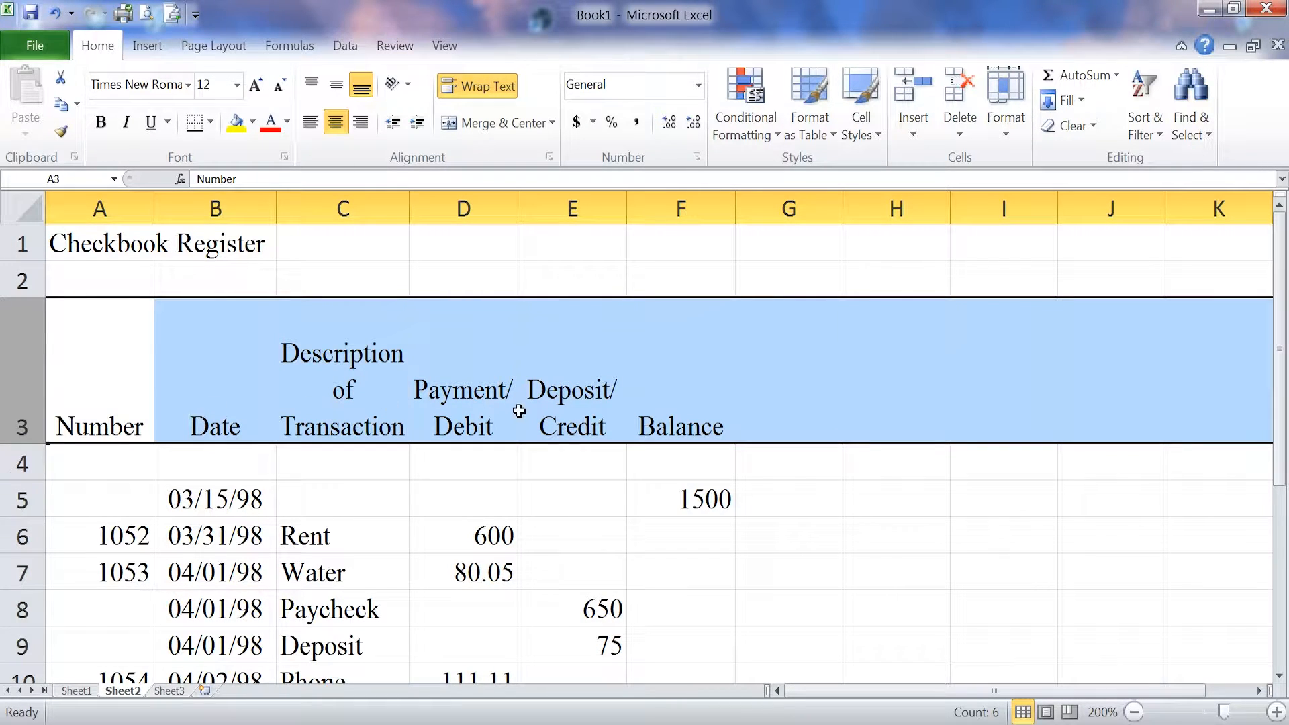
{"action": "mouse_move", "coordinate": [36, 298]}
{"action": "left_mouse_down"}
{"action": "mouse_move", "coordinate": [34, 327]}
{"action": "mouse_move", "coordinate": [33, 298]}
{"action": "left_mouse_up"}
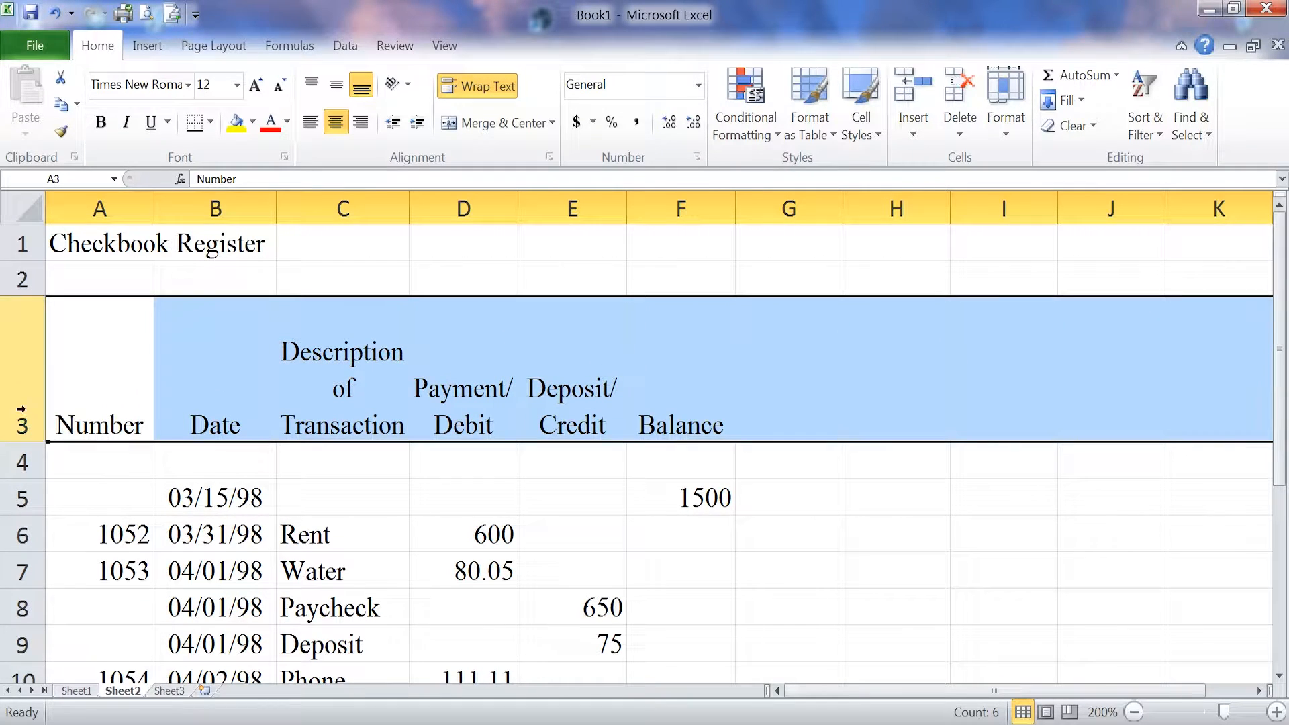
{"action": "left_click_drag", "start_coordinate": [35, 444], "coordinate": [30, 414]}
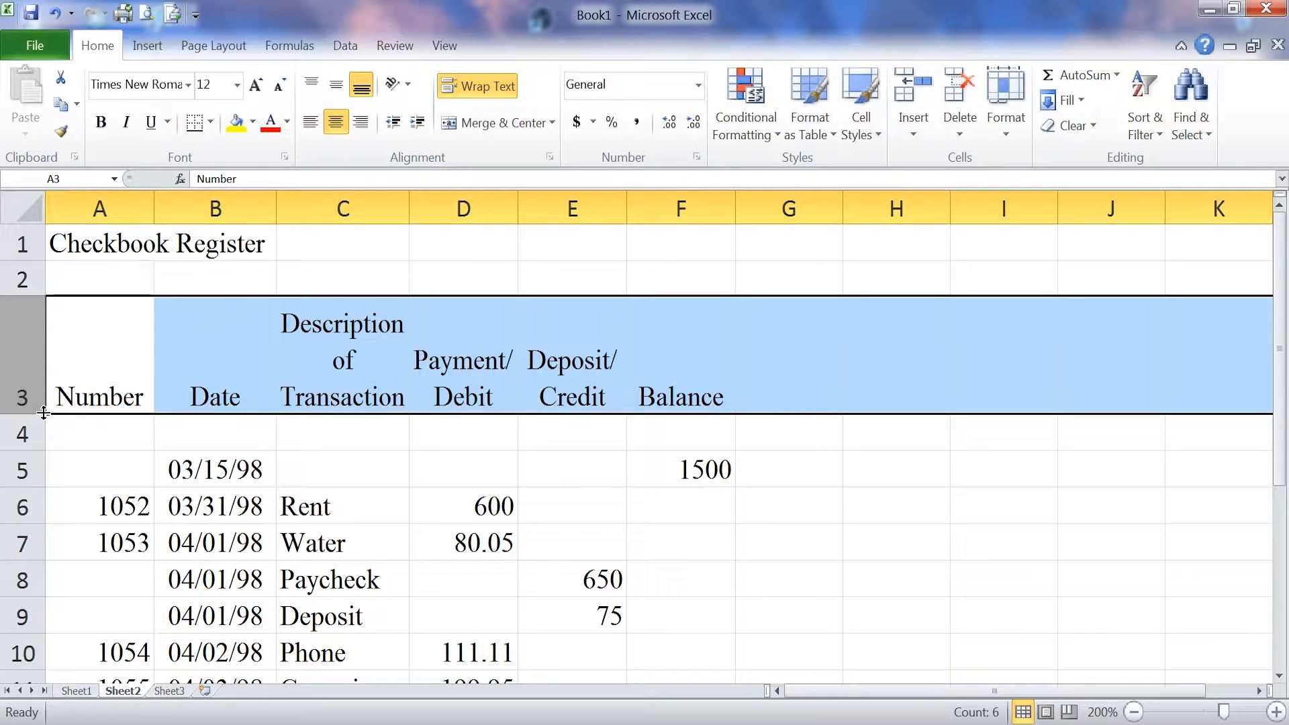
- Bold the Checkbook Register title in A1 and merge-center it across A1:F1
{"action": "left_click", "coordinate": [99, 242]}
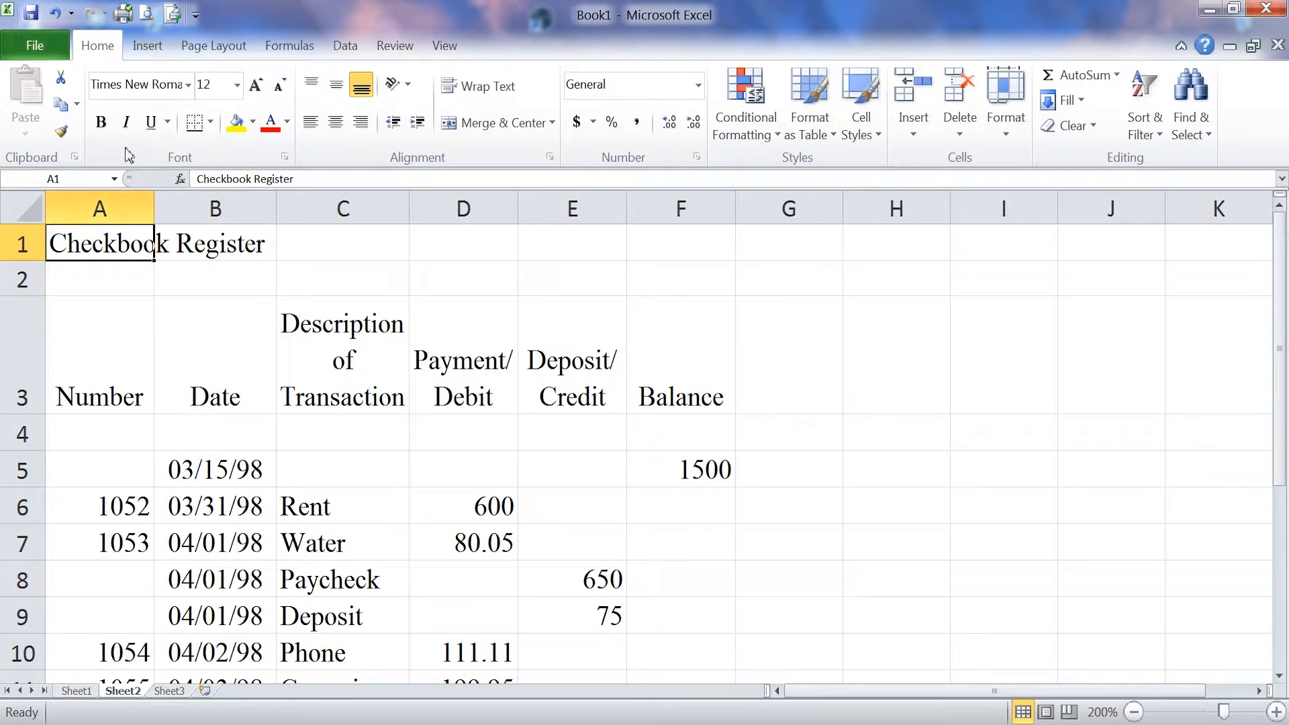
{"action": "left_click", "coordinate": [102, 123]}
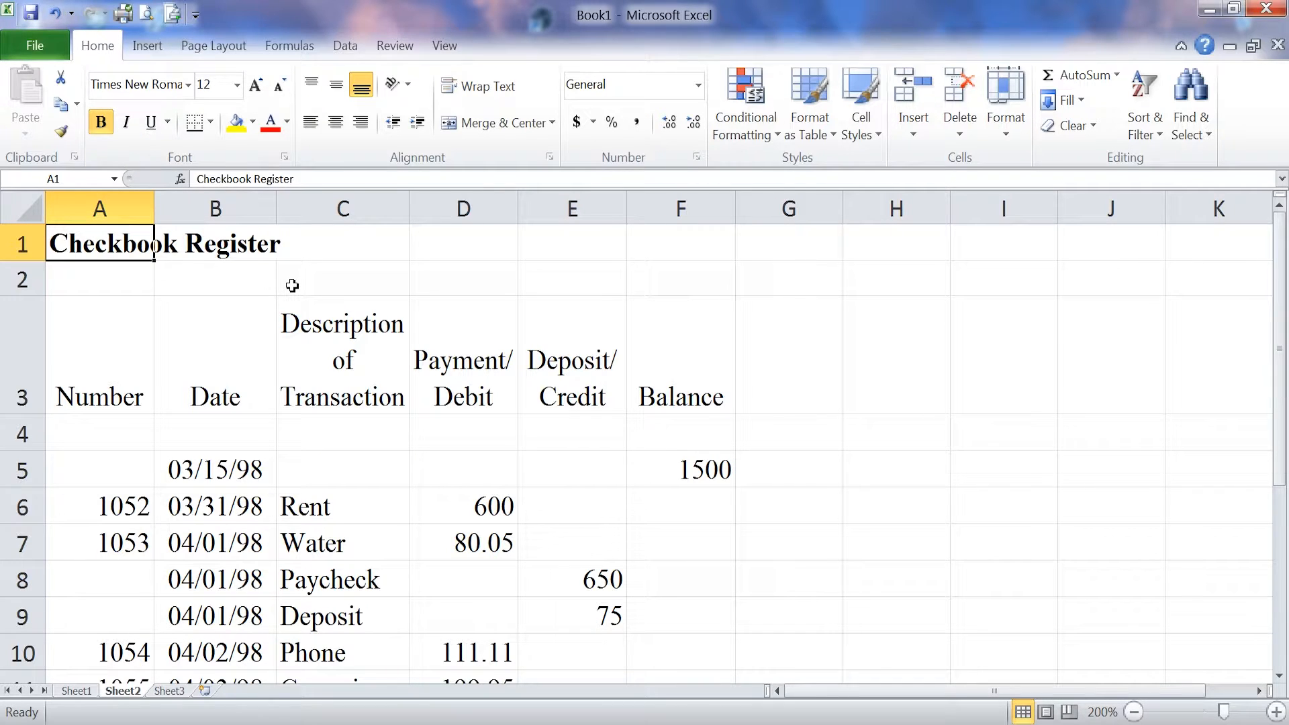
{"action": "left_click_drag", "start_coordinate": [92, 245], "coordinate": [656, 249]}
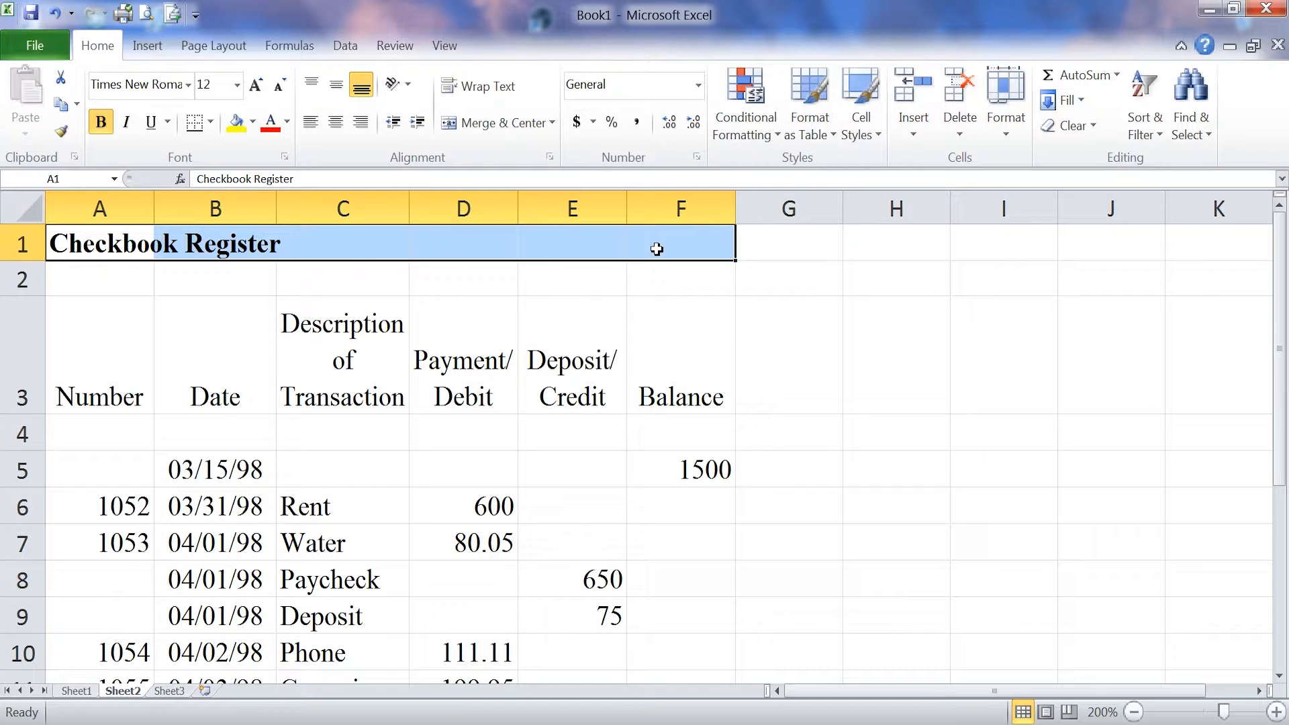
{"action": "left_click", "coordinate": [500, 128]}
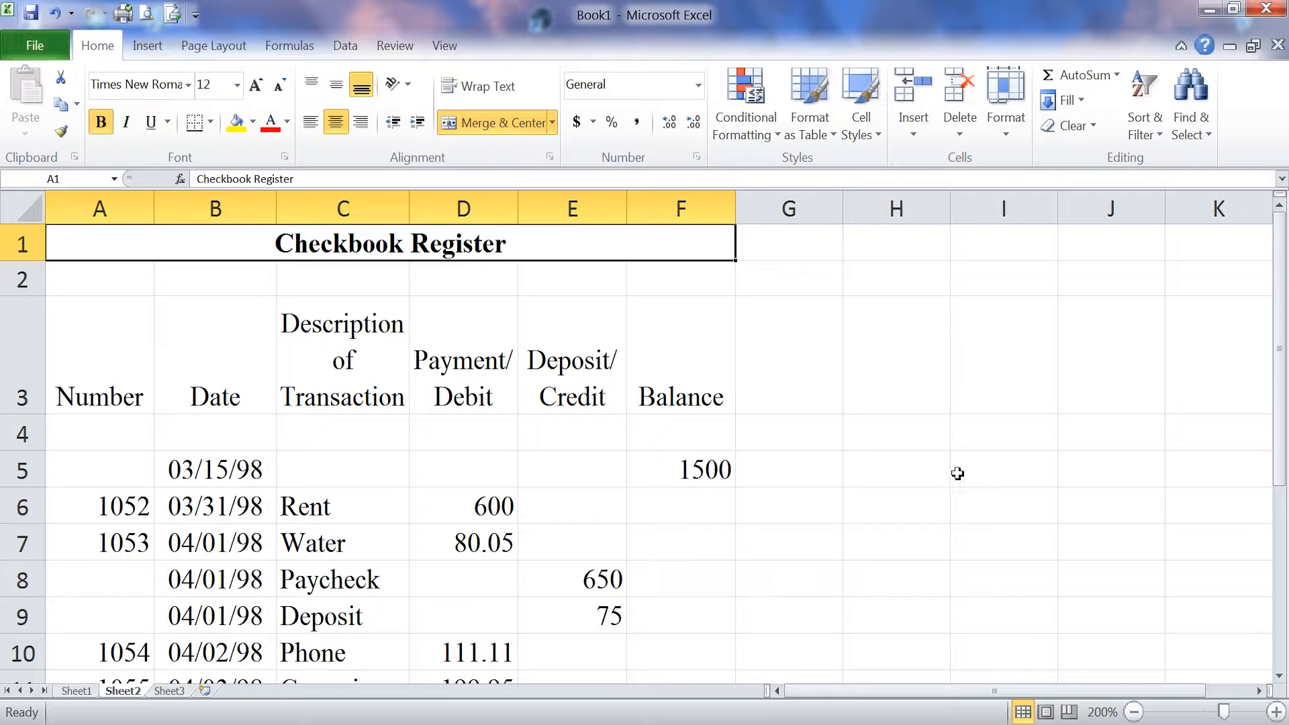
{"action": "left_click", "coordinate": [1134, 712]}
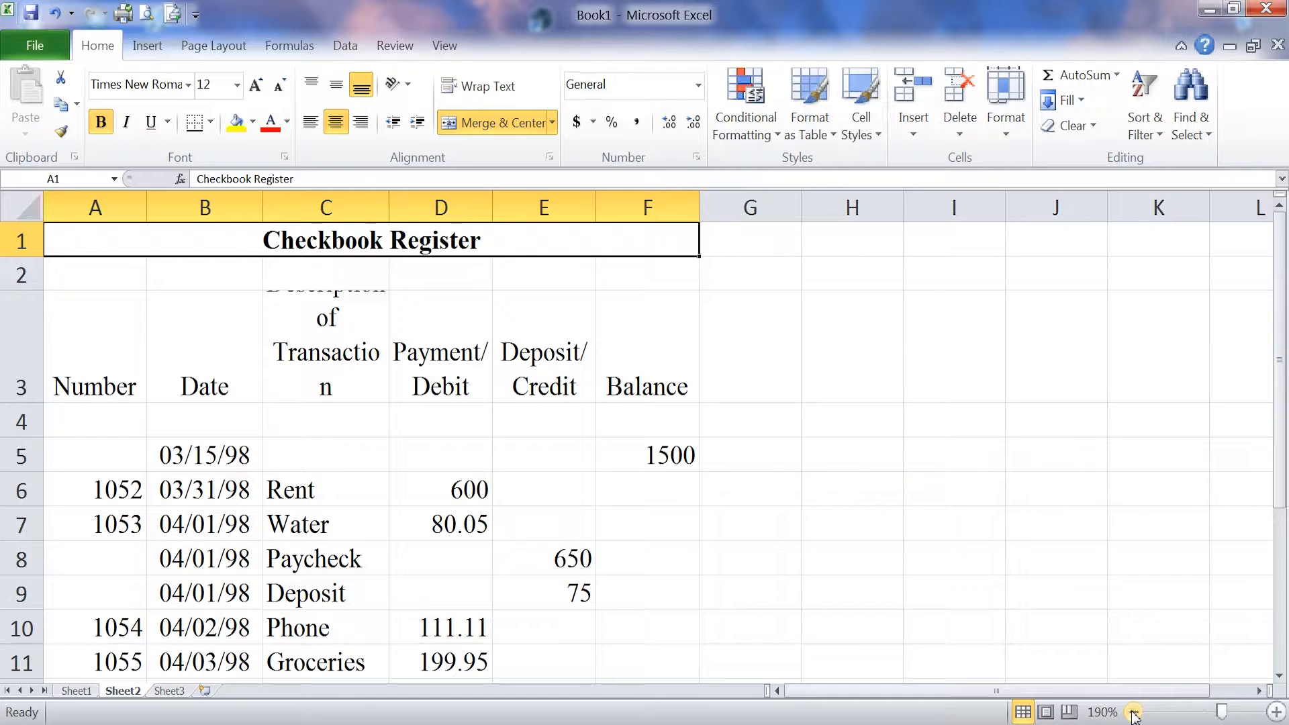
{"action": "left_click", "coordinate": [1134, 713]}
{"action": "left_click", "coordinate": [1134, 713]}
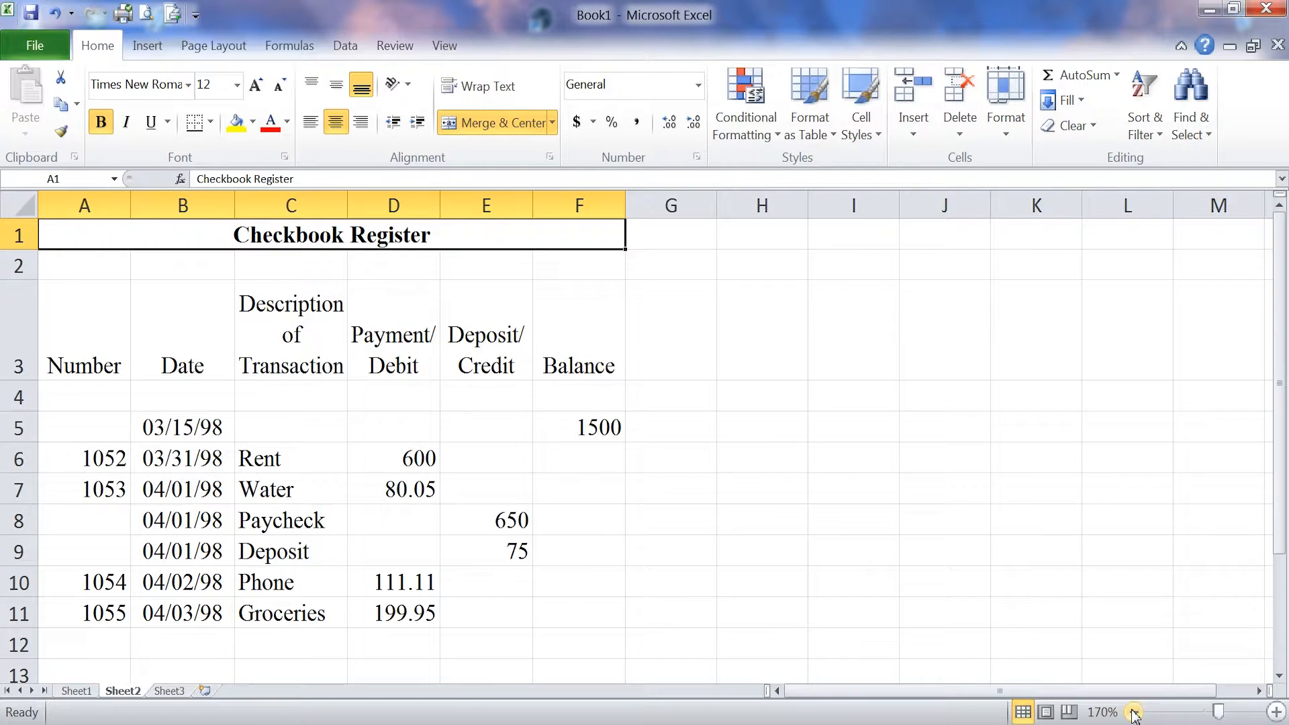
{"action": "left_click", "coordinate": [1134, 712]}
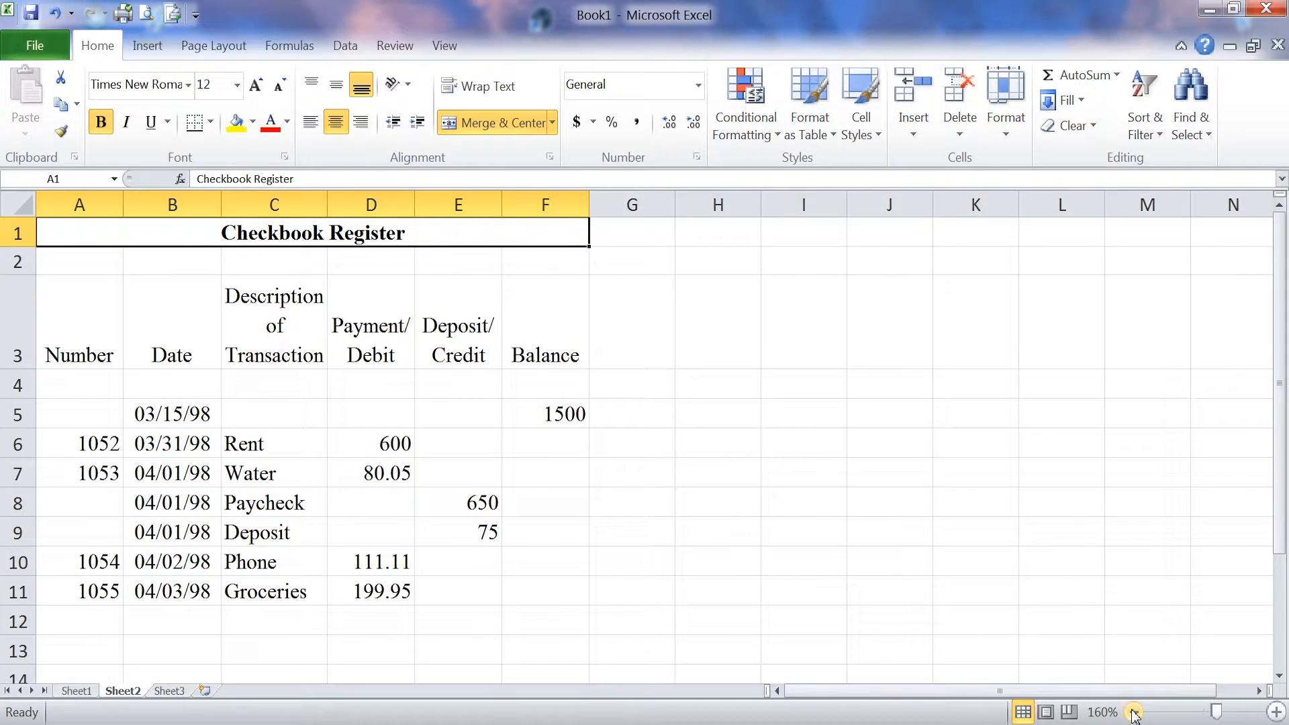
{"action": "left_click", "coordinate": [1275, 712]}
{"action": "left_click", "coordinate": [1275, 712]}
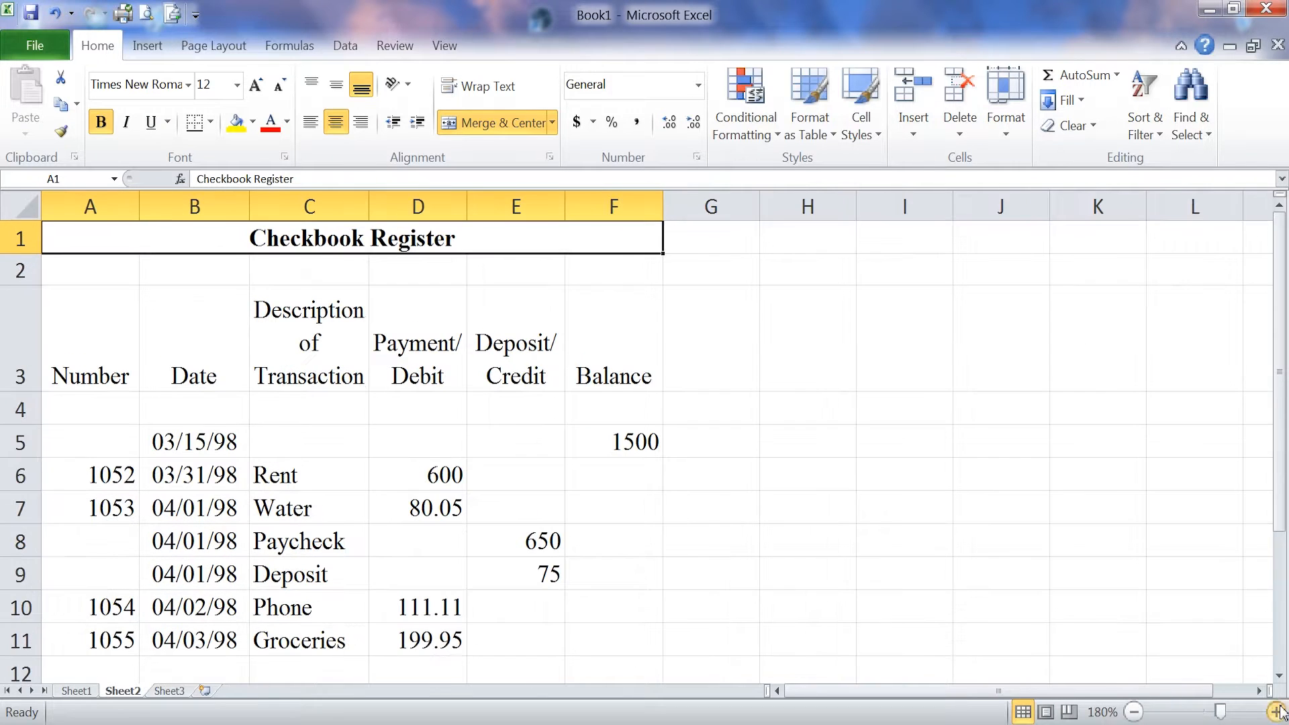
{"action": "left_click", "coordinate": [322, 314]}
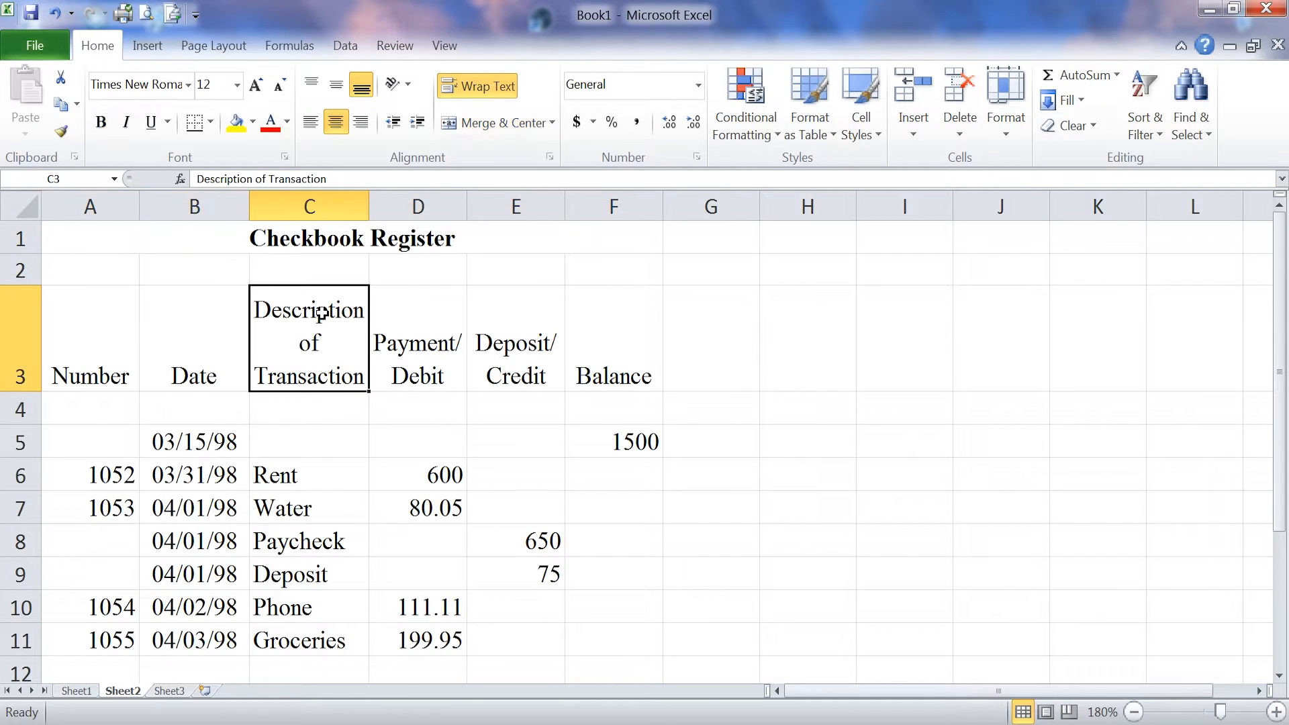
{"action": "left_click", "coordinate": [428, 335]}
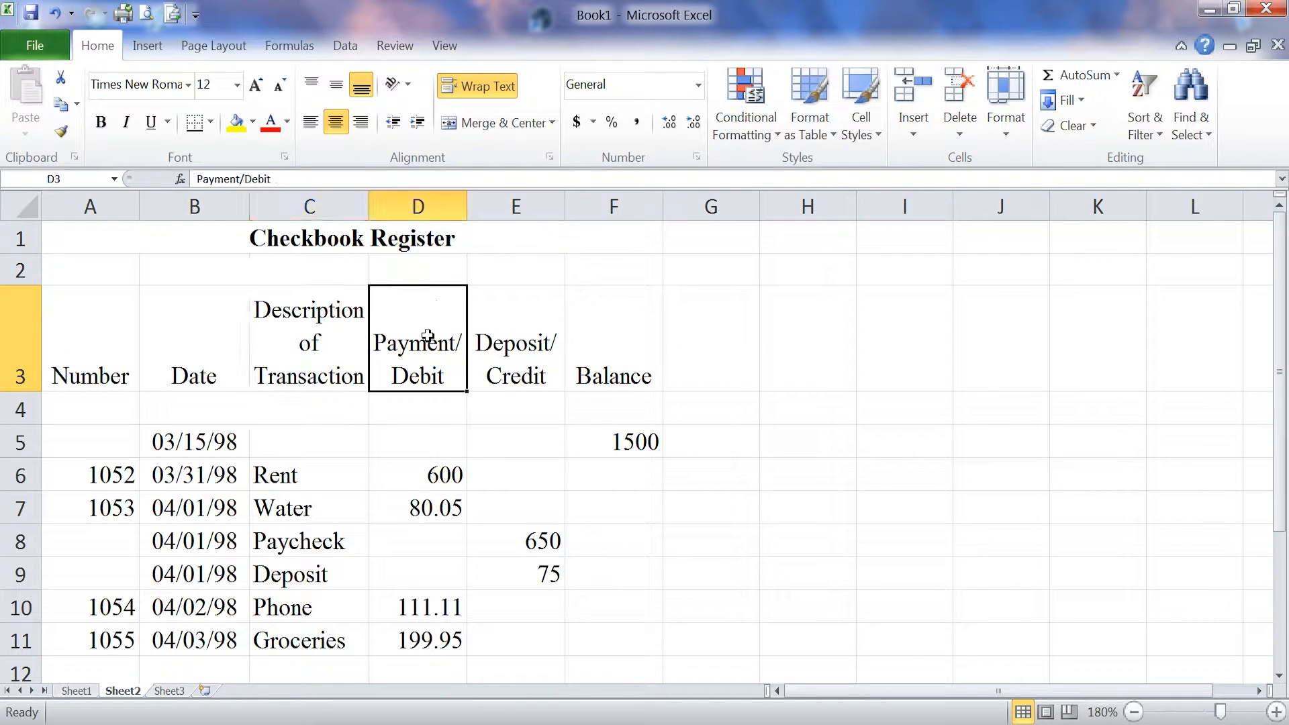
{"action": "left_click", "coordinate": [508, 347]}
{"action": "left_click", "coordinate": [591, 349]}
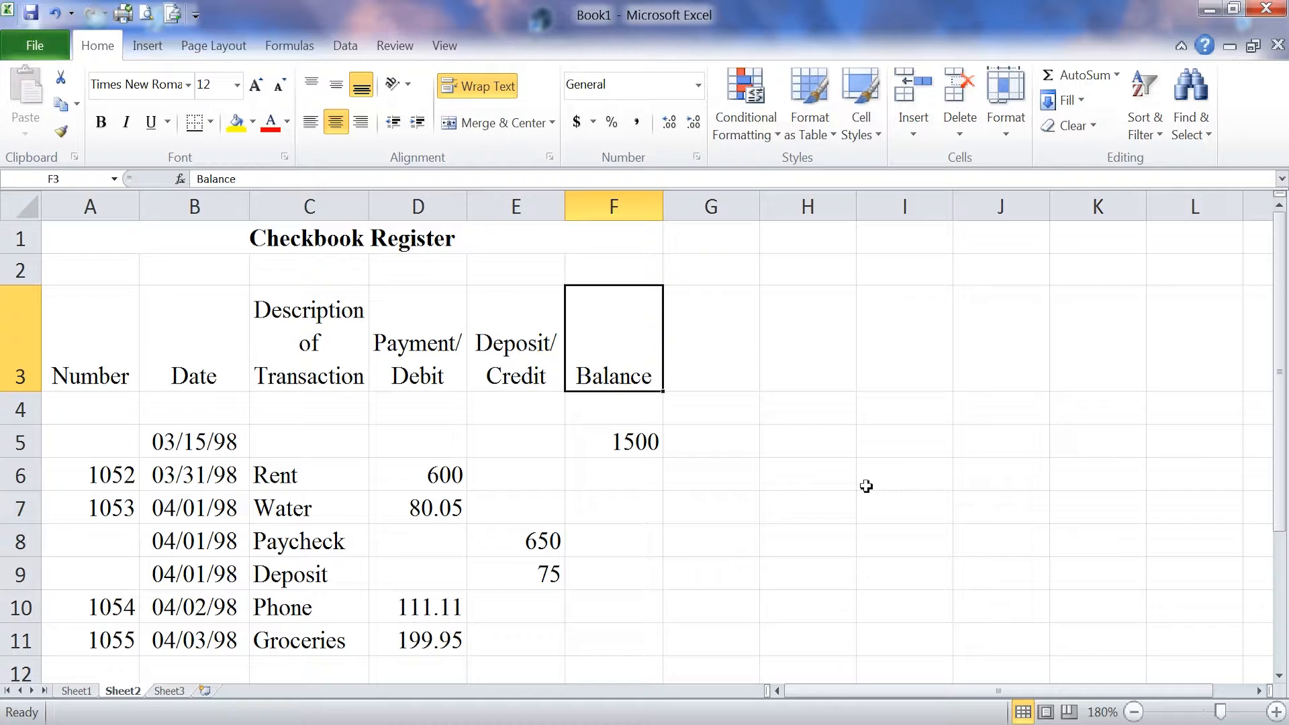
- Apply Comma Style to the amounts in D5:F11 for separators and two decimals
{"action": "left_click_drag", "start_coordinate": [430, 441], "coordinate": [597, 634]}
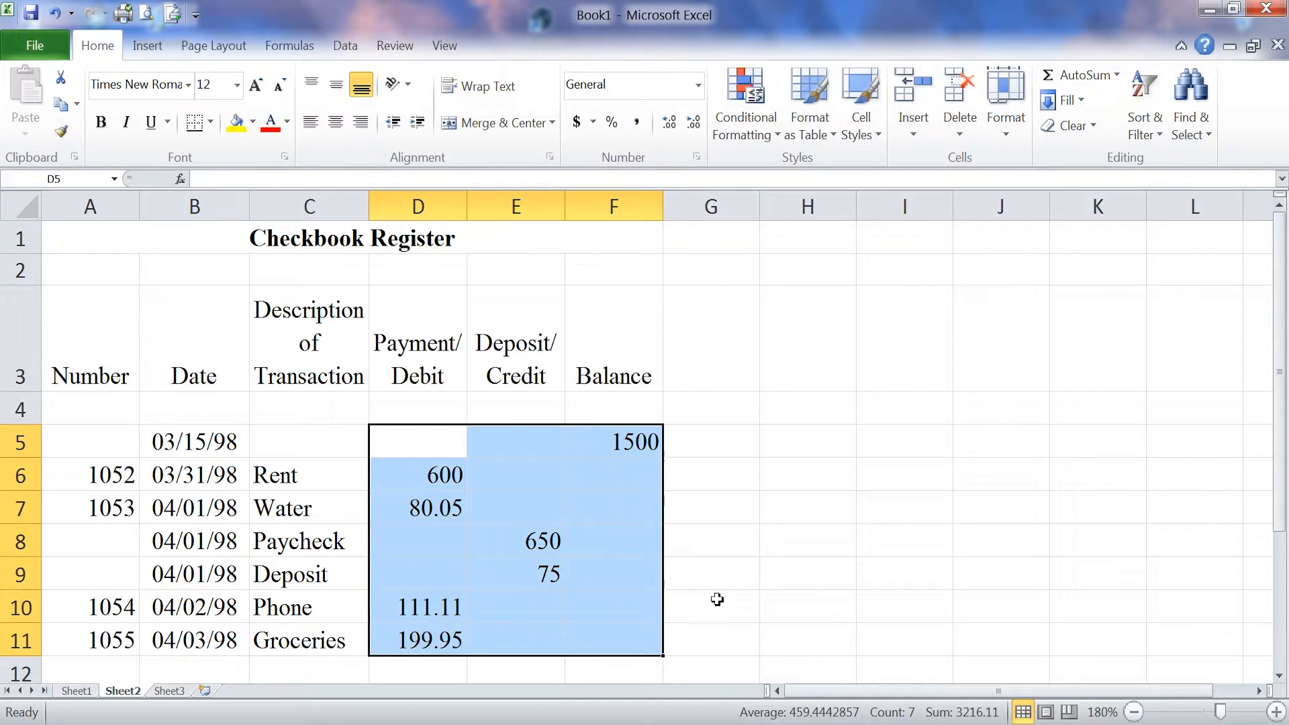
{"action": "left_click", "coordinate": [637, 125]}
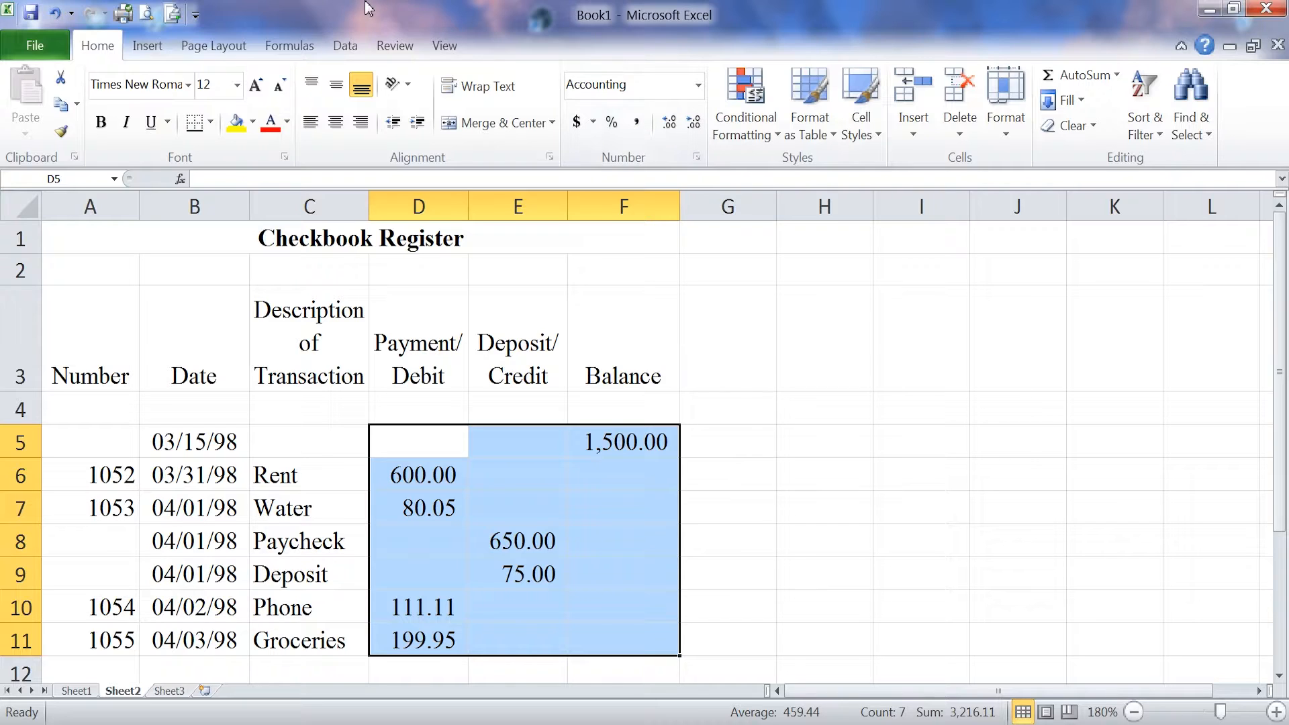
{"action": "left_click", "coordinate": [634, 442]}
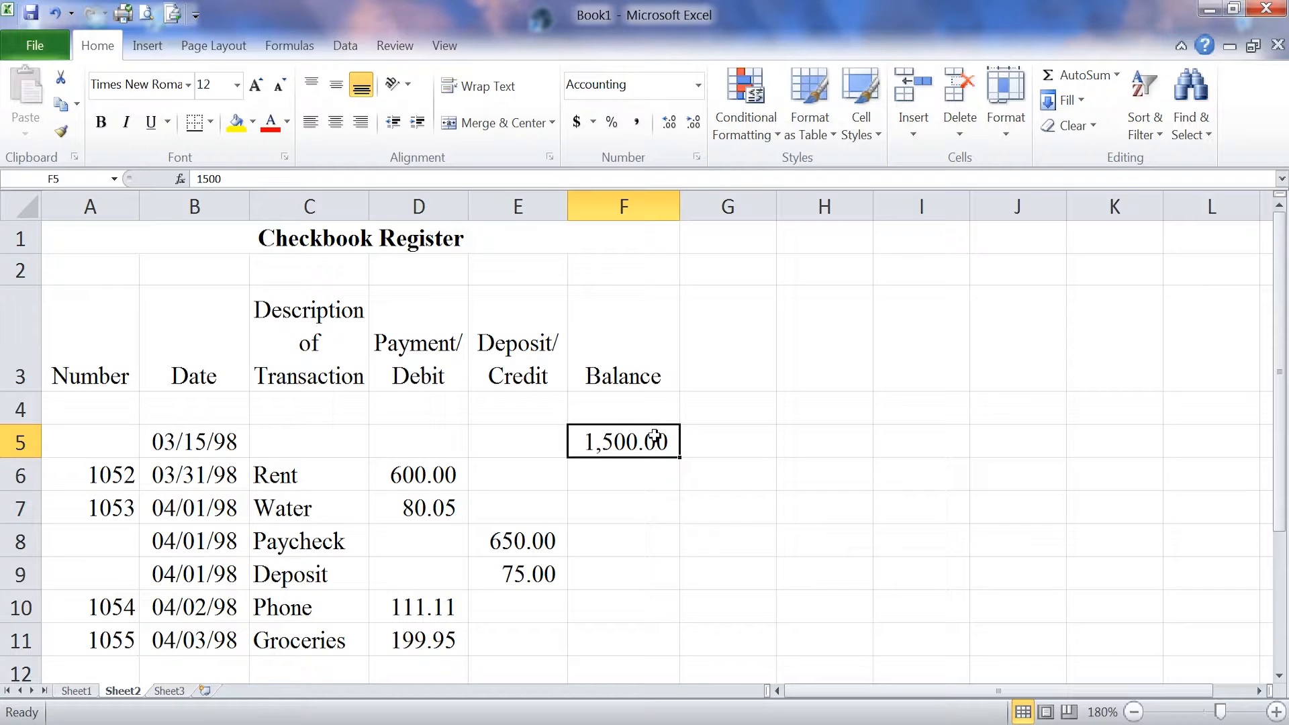
- Give the opening balance in F5 and the Rent amount in D6 dollar Accounting format
{"action": "left_click", "coordinate": [412, 475], "text": "ctrl"}
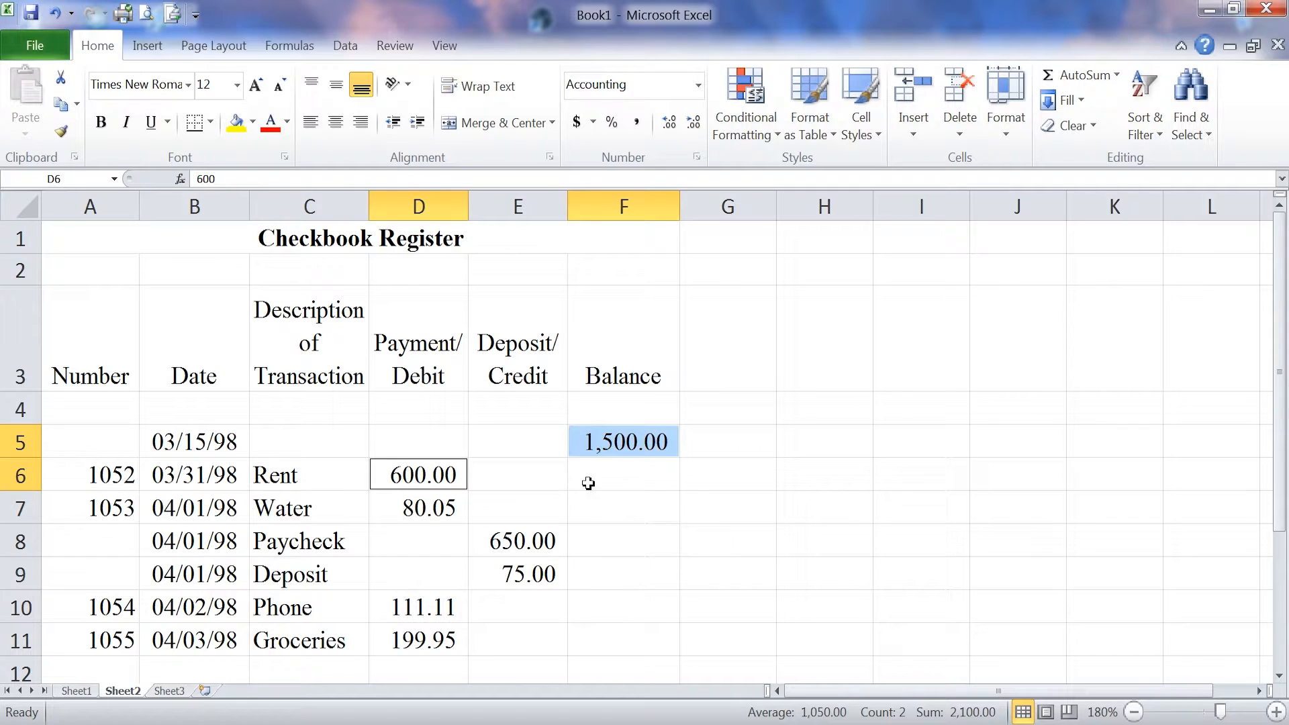
{"action": "left_click", "coordinate": [576, 124]}
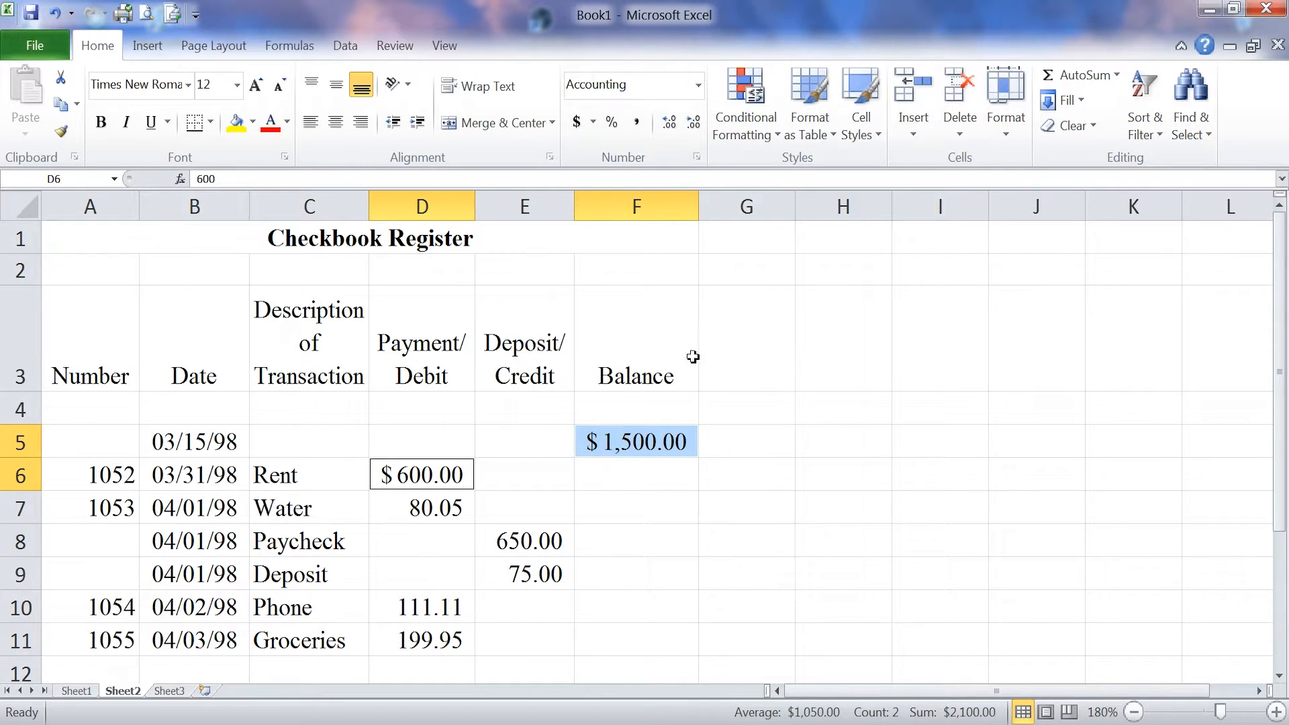
{"action": "left_click", "coordinate": [749, 400]}
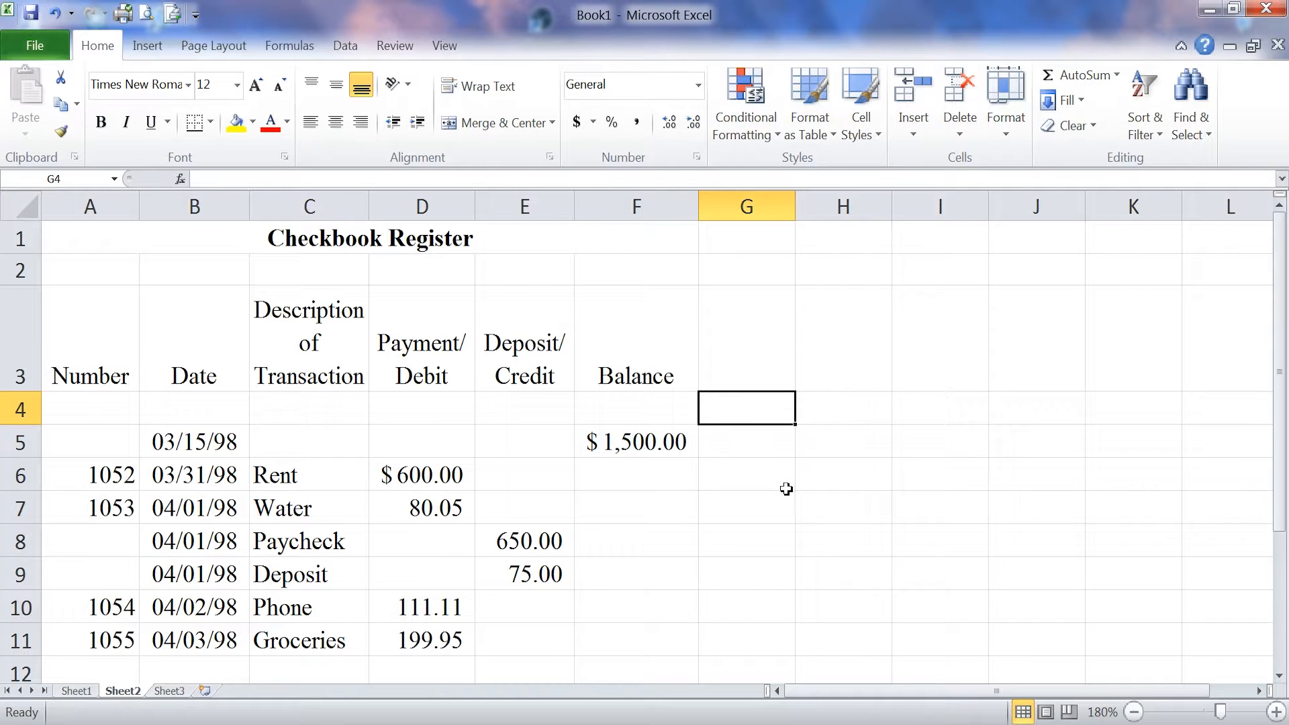
- Paint D6's dollar format onto the Paycheck amount in E8 and widen column E
{"action": "left_click", "coordinate": [509, 542]}
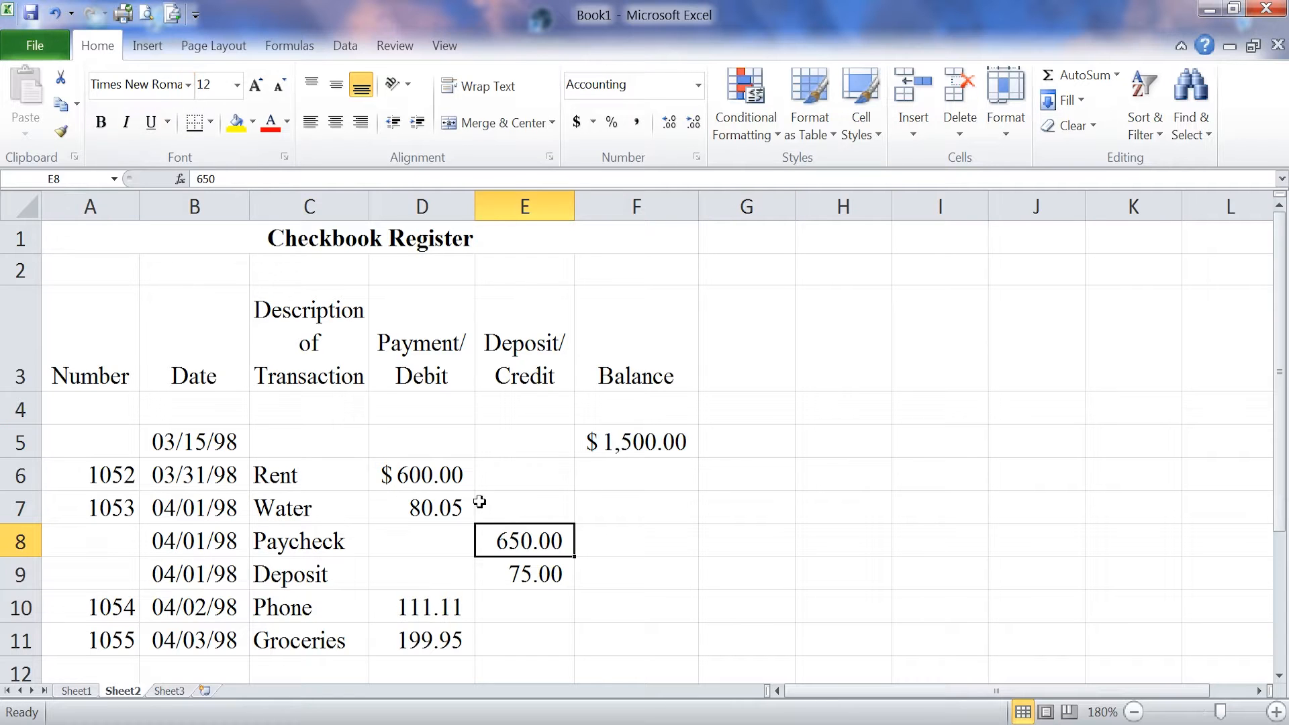
{"action": "left_click", "coordinate": [455, 478]}
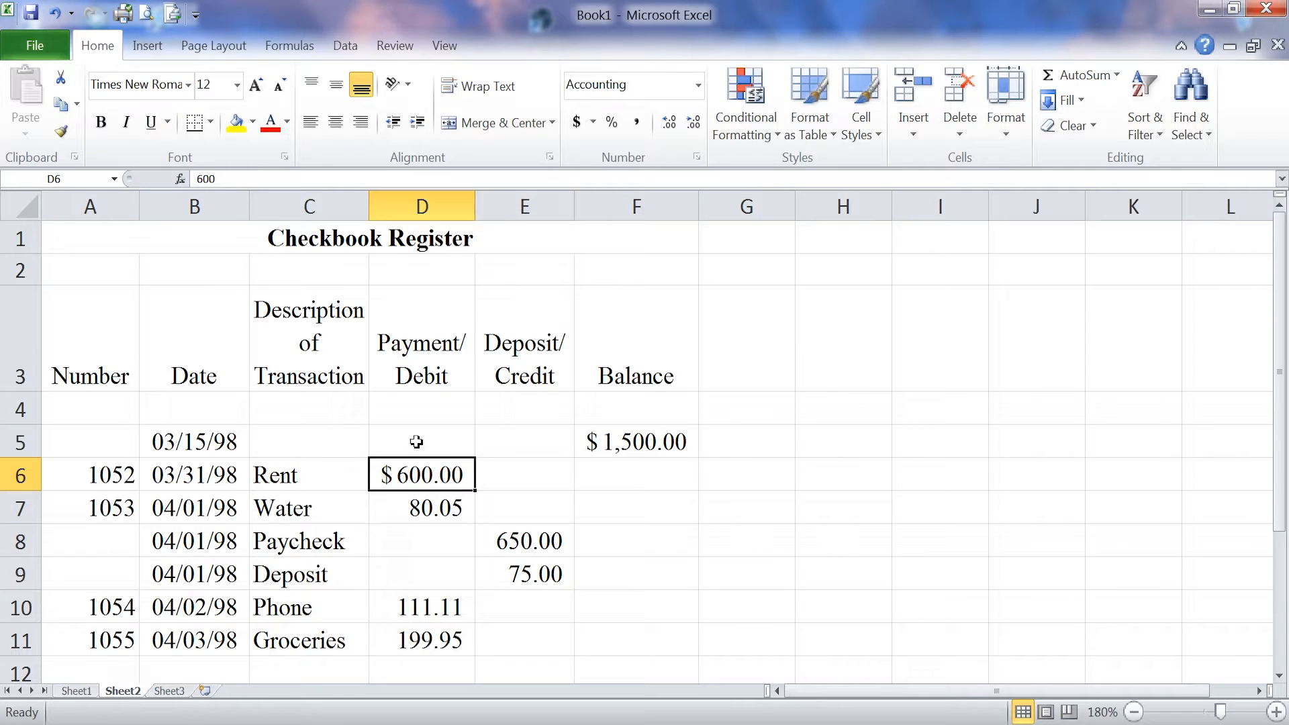
{"action": "left_click", "coordinate": [60, 132]}
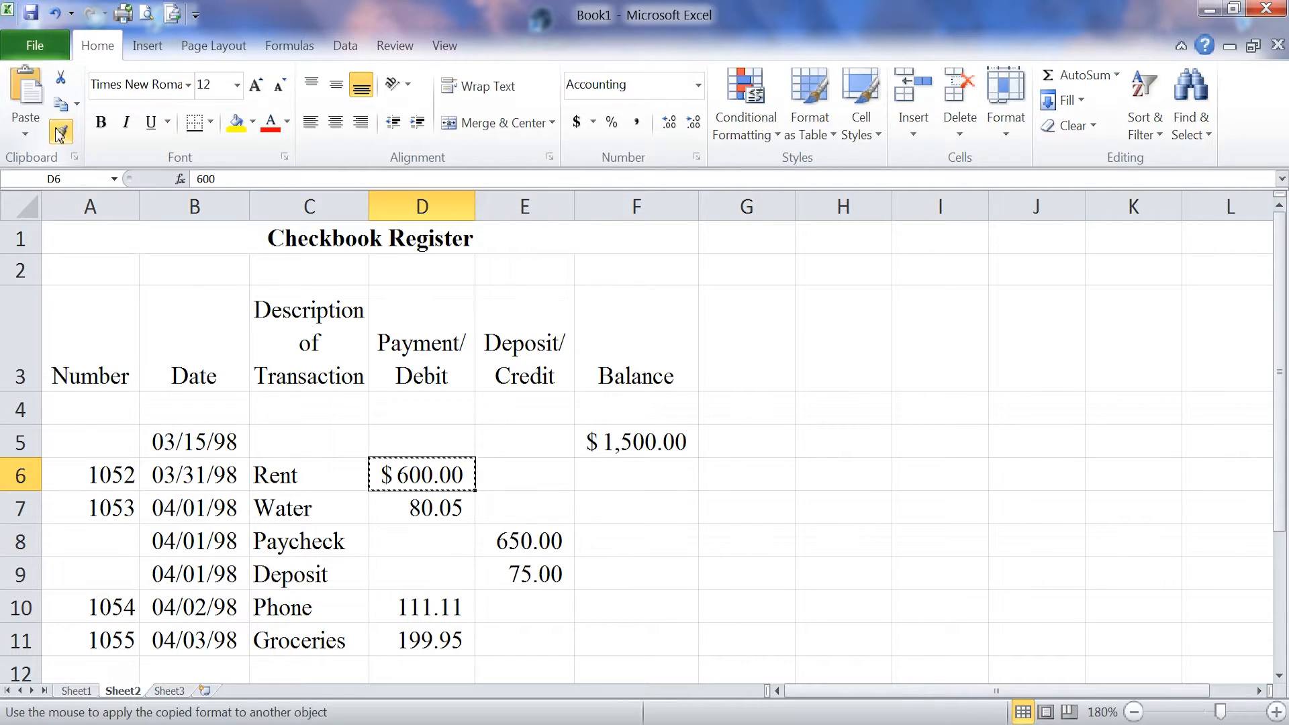
{"action": "left_click", "coordinate": [514, 541]}
{"action": "left_click", "coordinate": [511, 541]}
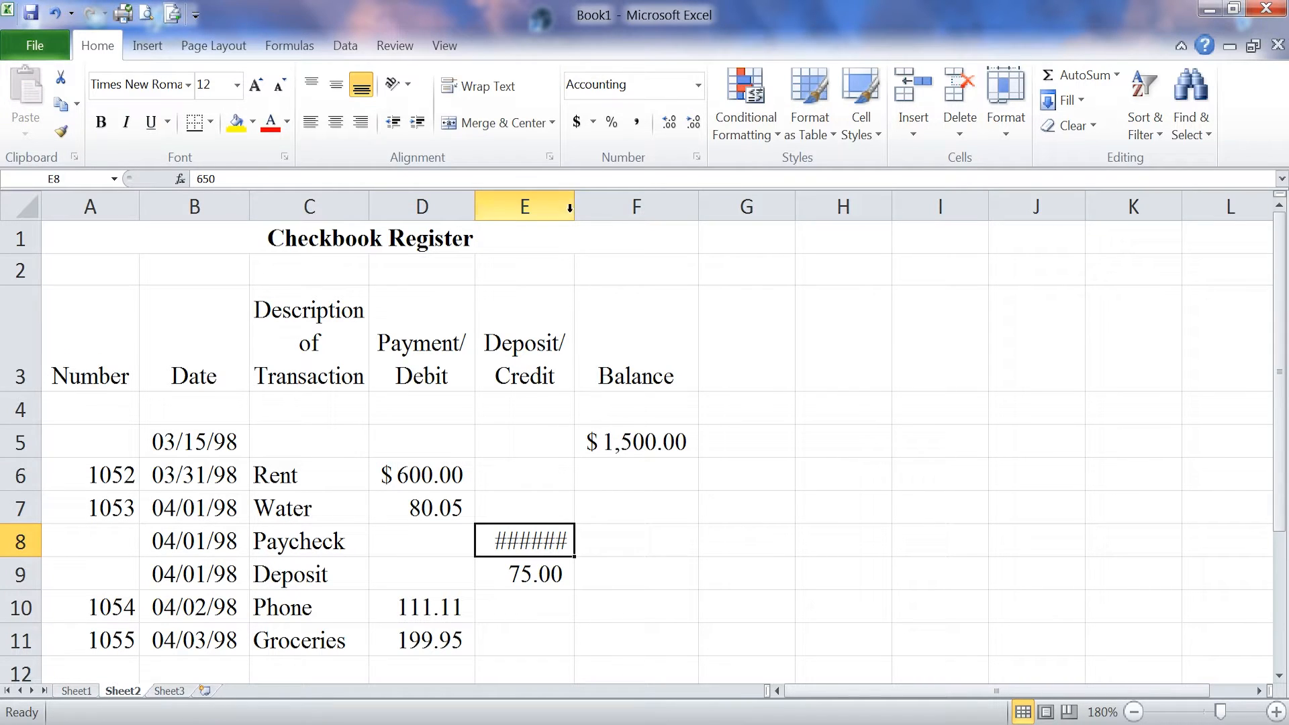
{"action": "left_click_drag", "start_coordinate": [574, 211], "coordinate": [584, 213]}
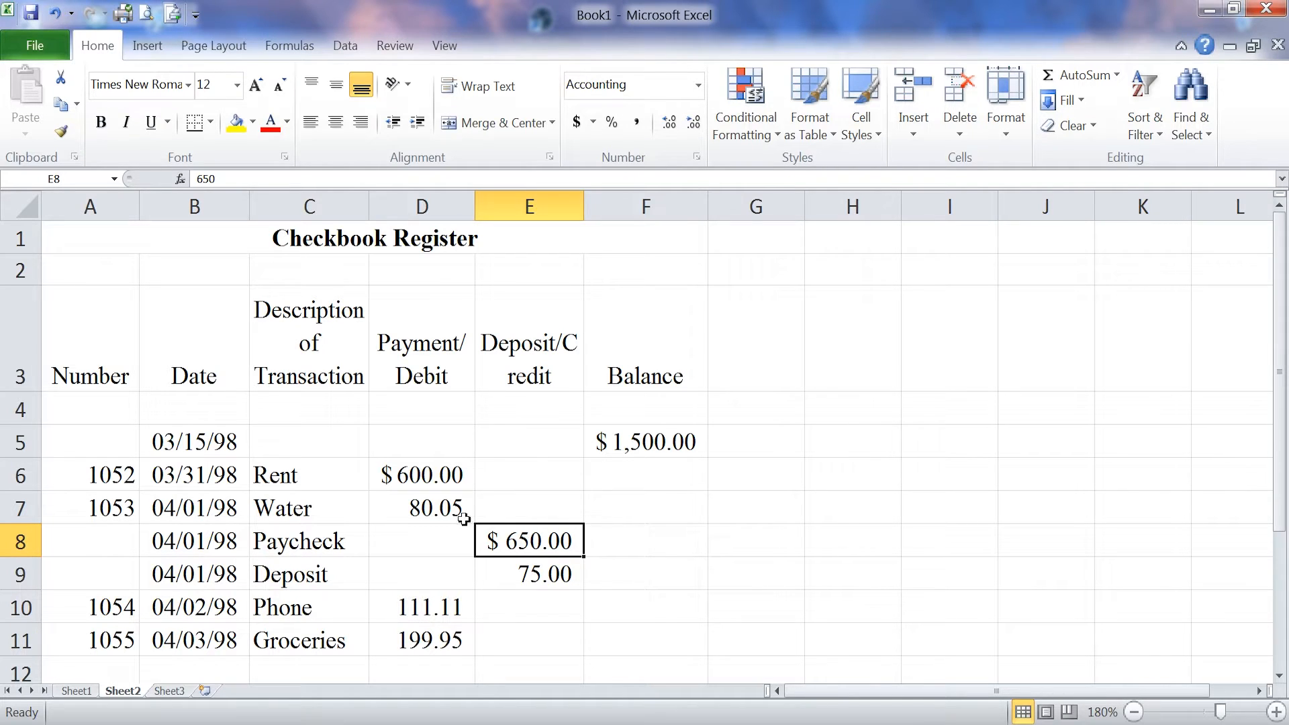
- Paint D7's plain two-decimal format over D6:E8, then narrow column E back
{"action": "left_click", "coordinate": [441, 510]}
{"action": "left_click", "coordinate": [61, 131]}
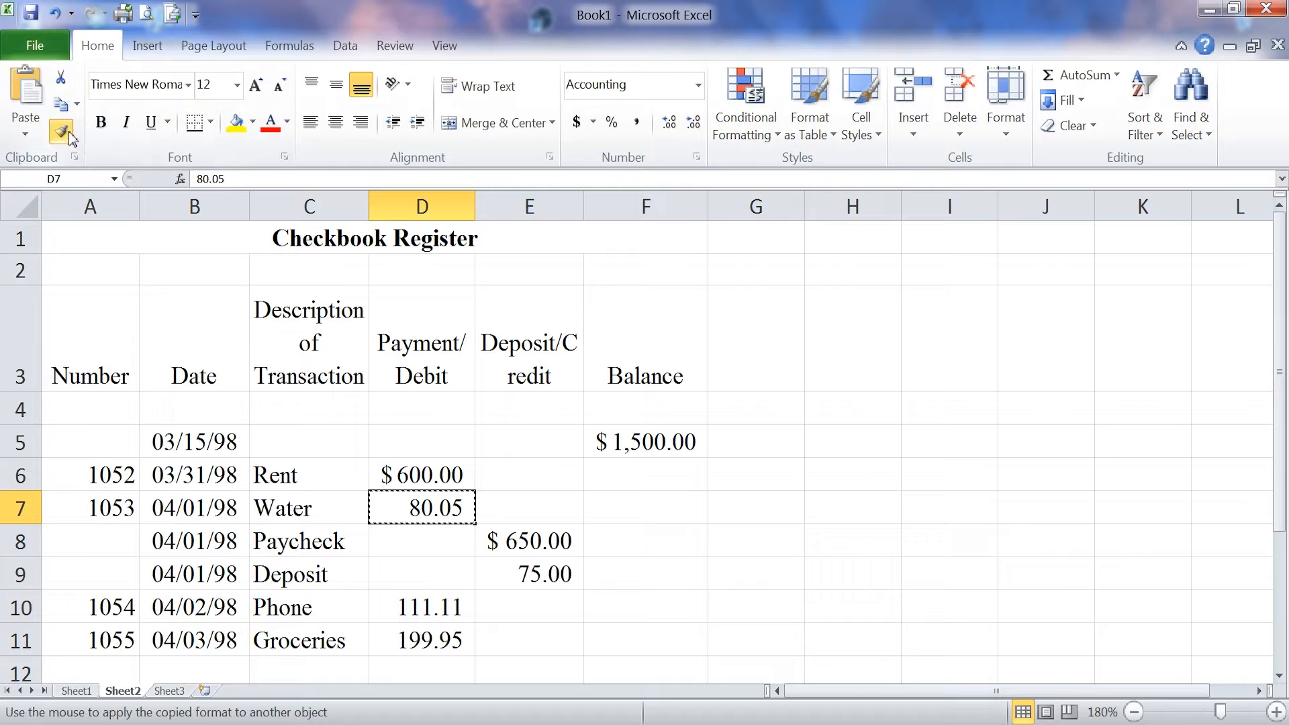
{"action": "left_click_drag", "start_coordinate": [422, 472], "coordinate": [513, 541]}
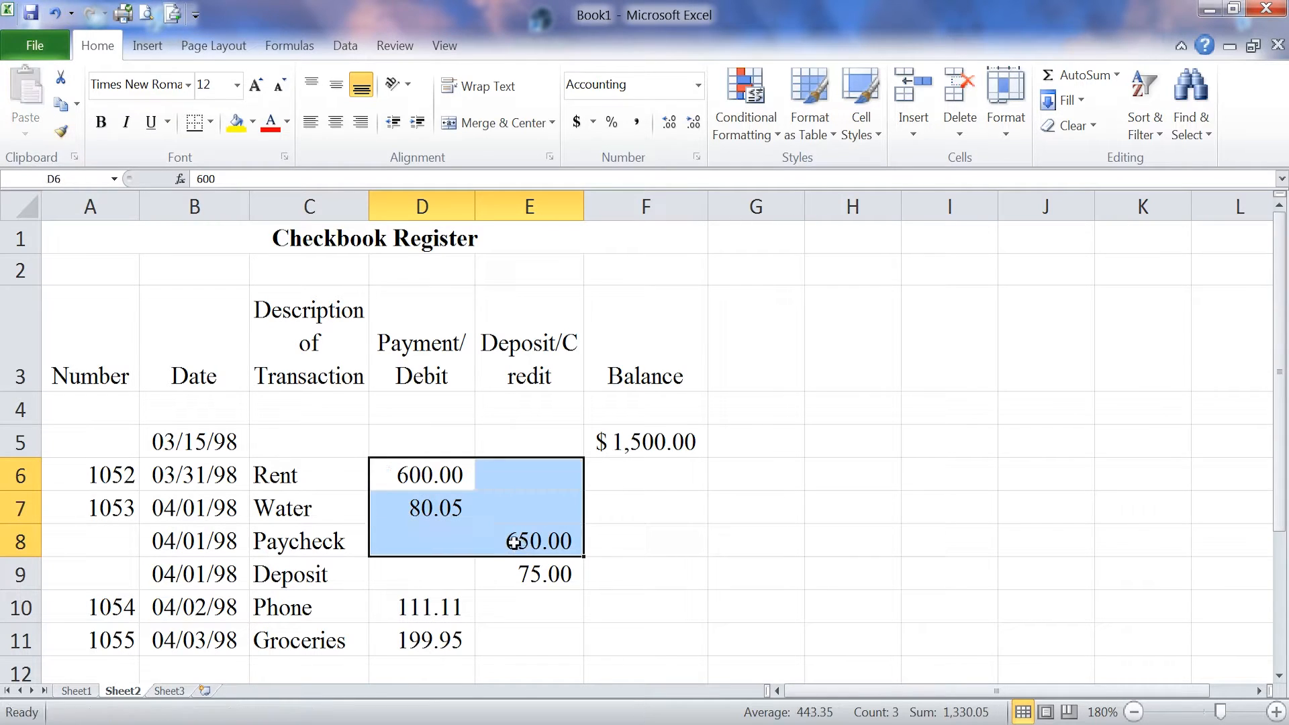
{"action": "left_click", "coordinate": [646, 519]}
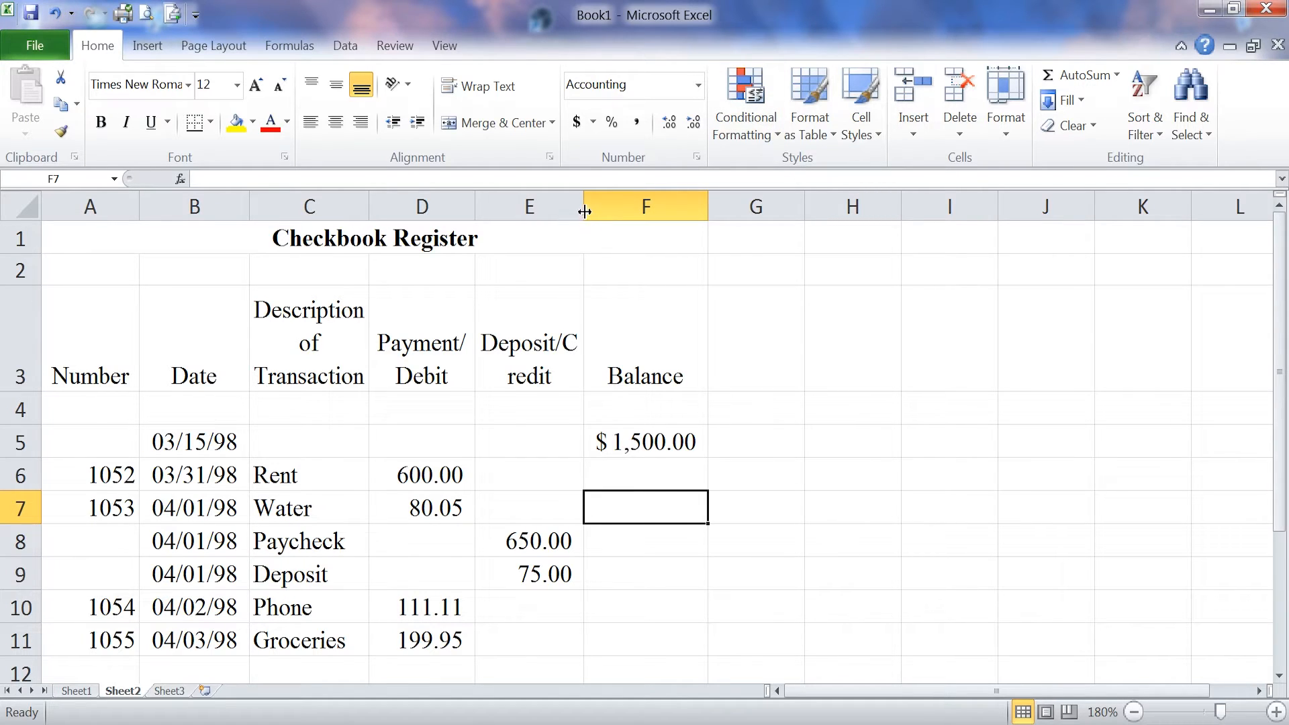
{"action": "left_click_drag", "start_coordinate": [583, 207], "coordinate": [570, 212]}
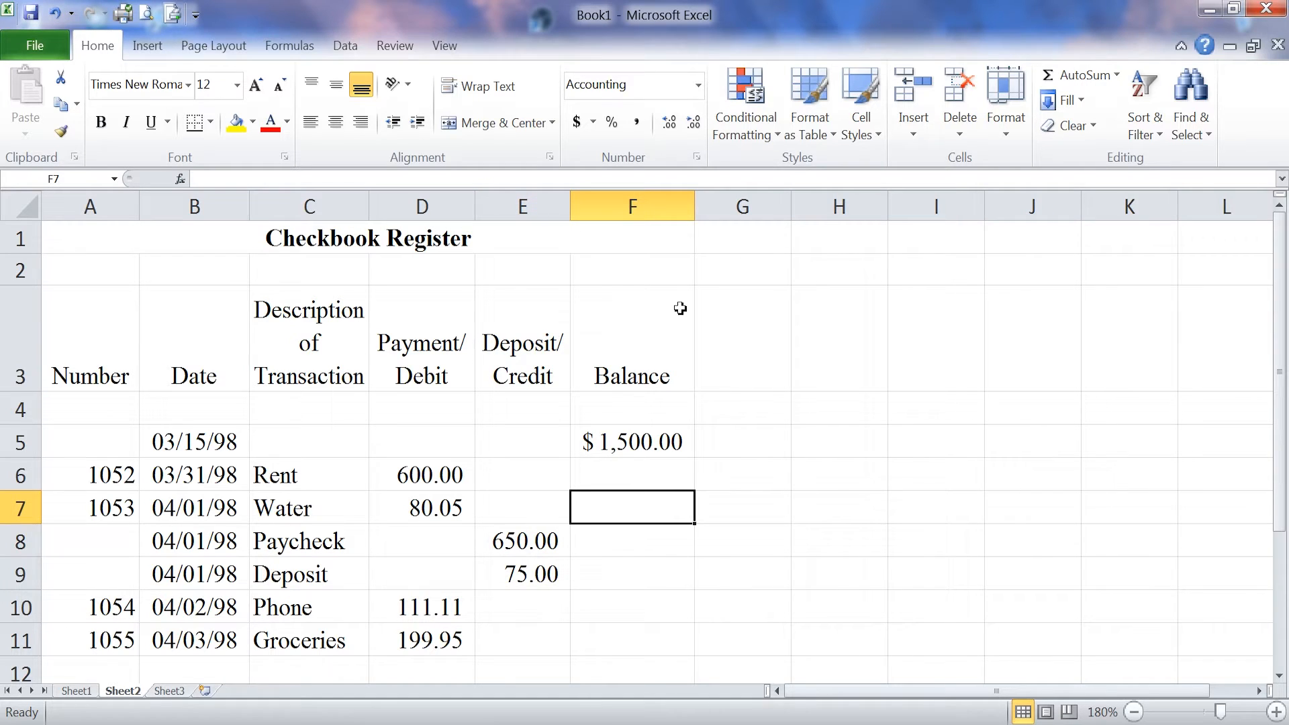